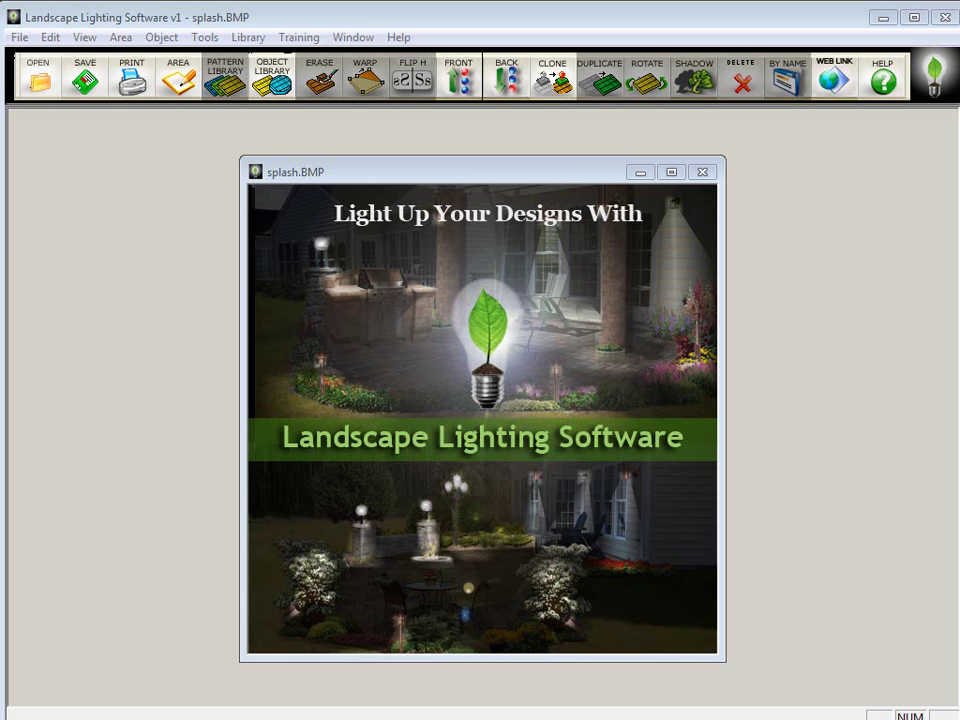
Close the splash.BMP image window so the workspace is empty.
left_click(702, 172)
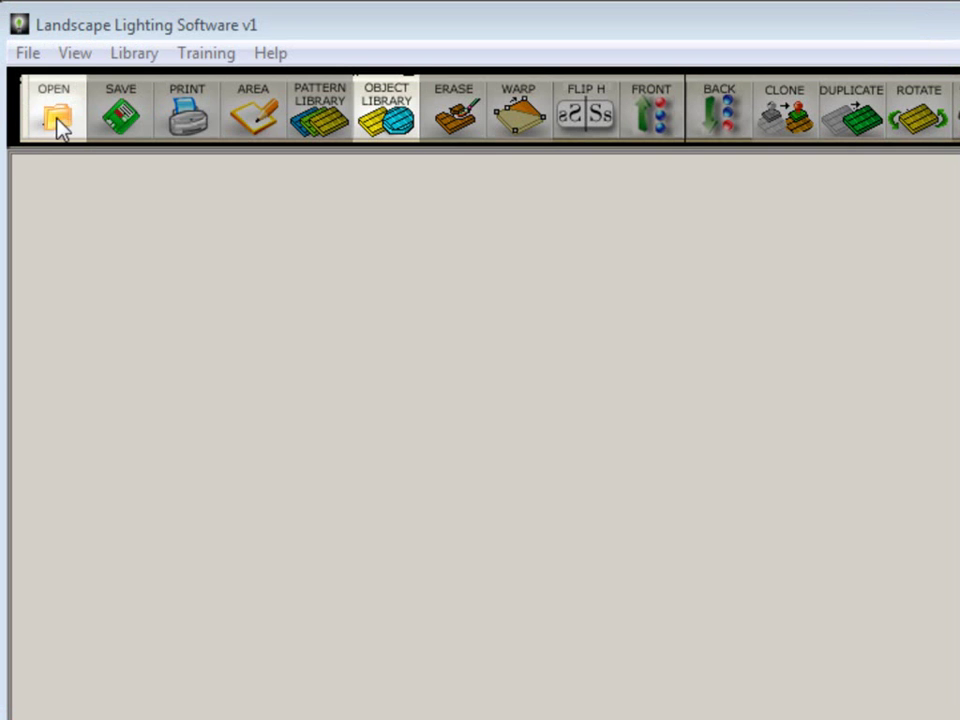
Open Nightlight_walk kids_no light 200.JPG from the Samples folder, filtering files by JPEG.
left_click(60, 118)
left_click(58, 118)
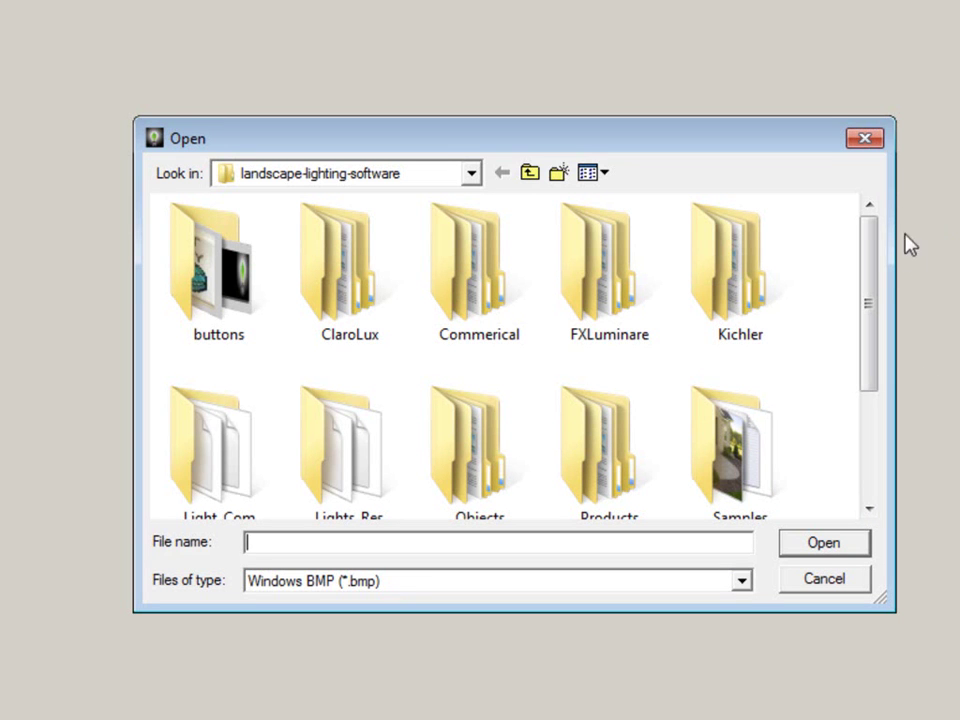
left_click_drag(870, 310, 872, 341)
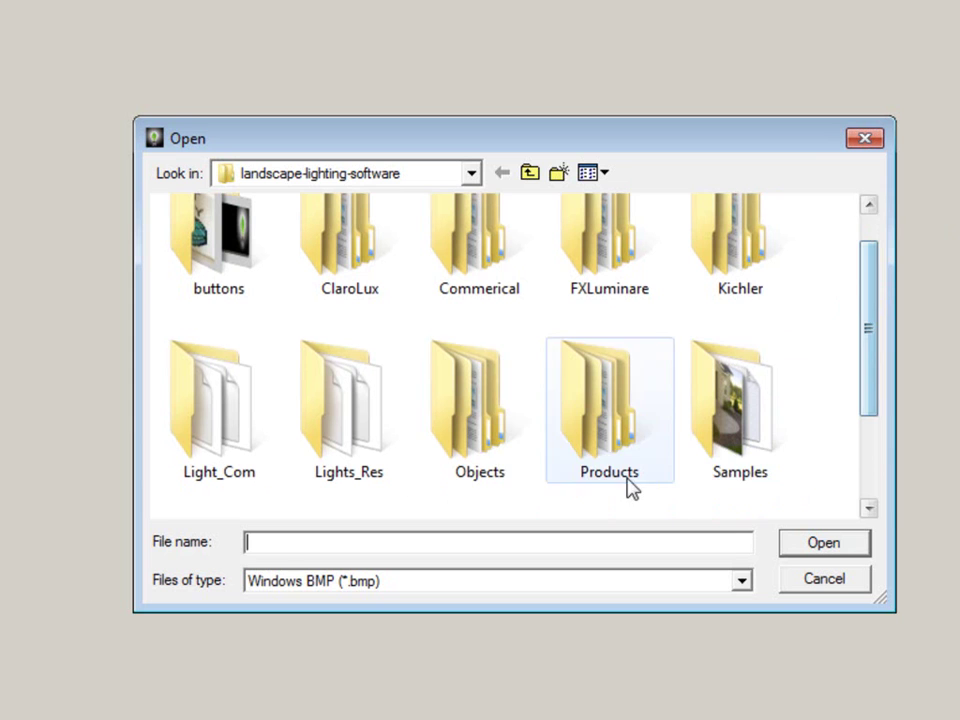
double_click(752, 448)
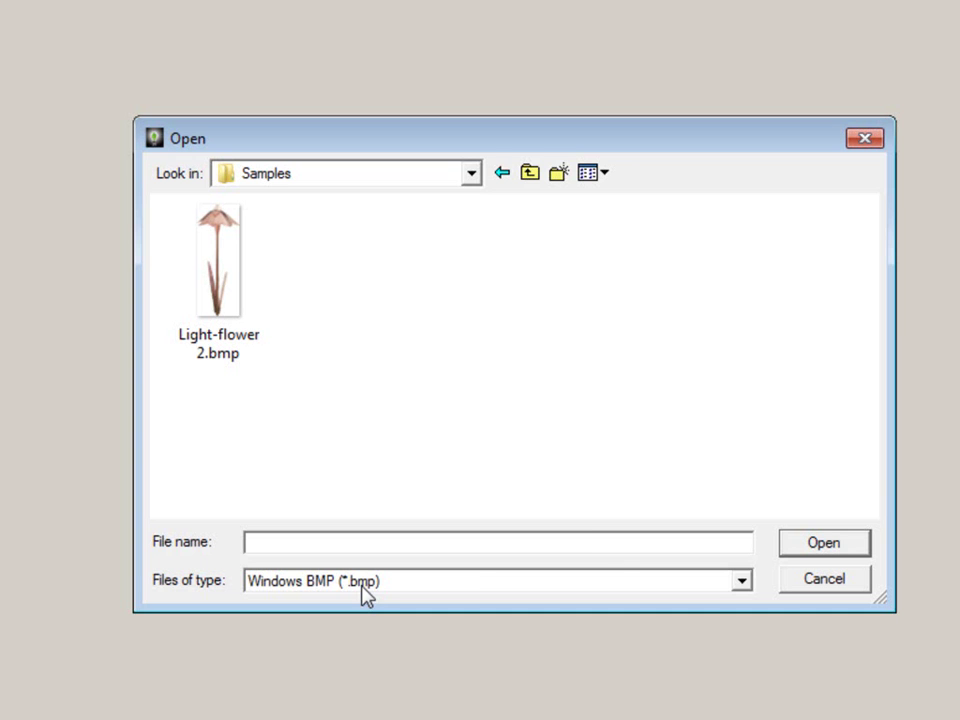
left_click(741, 581)
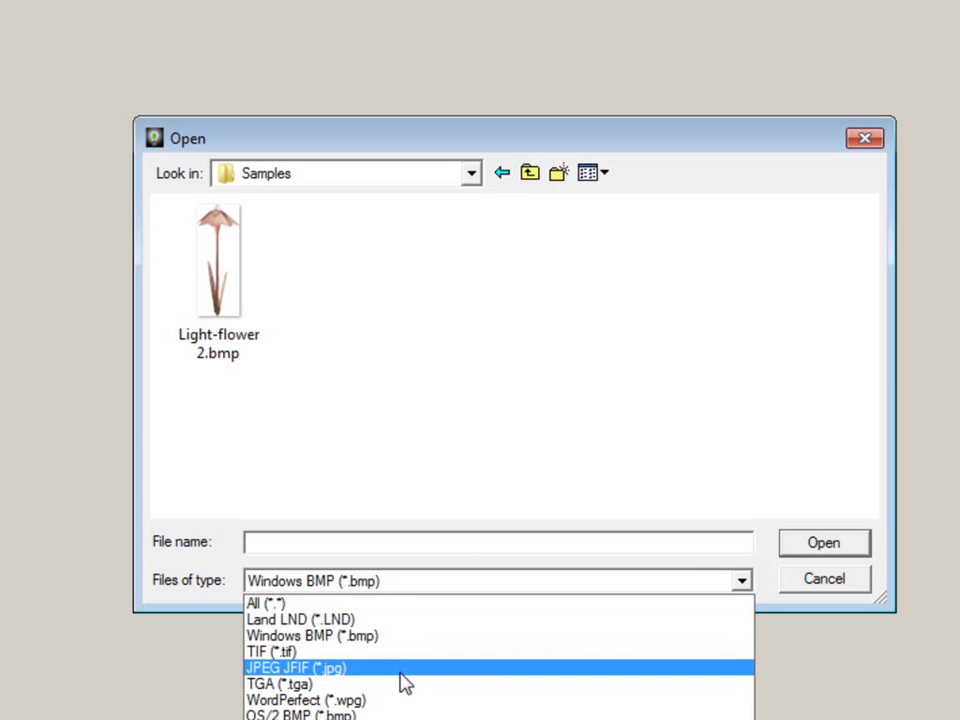
left_click(400, 669)
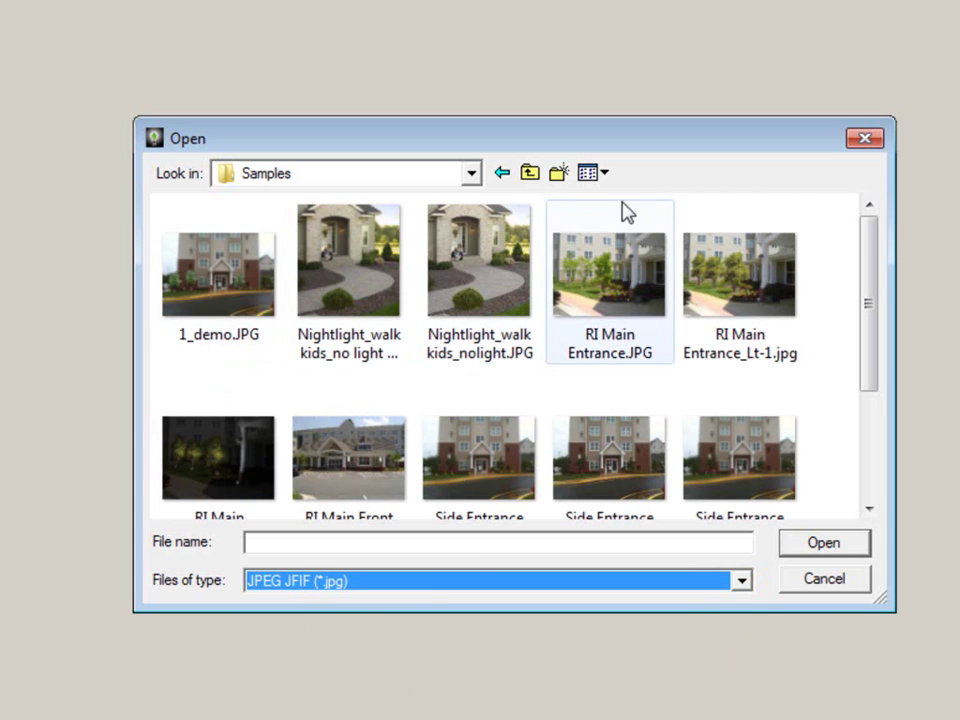
left_click_drag(872, 278, 900, 270)
left_click(343, 274)
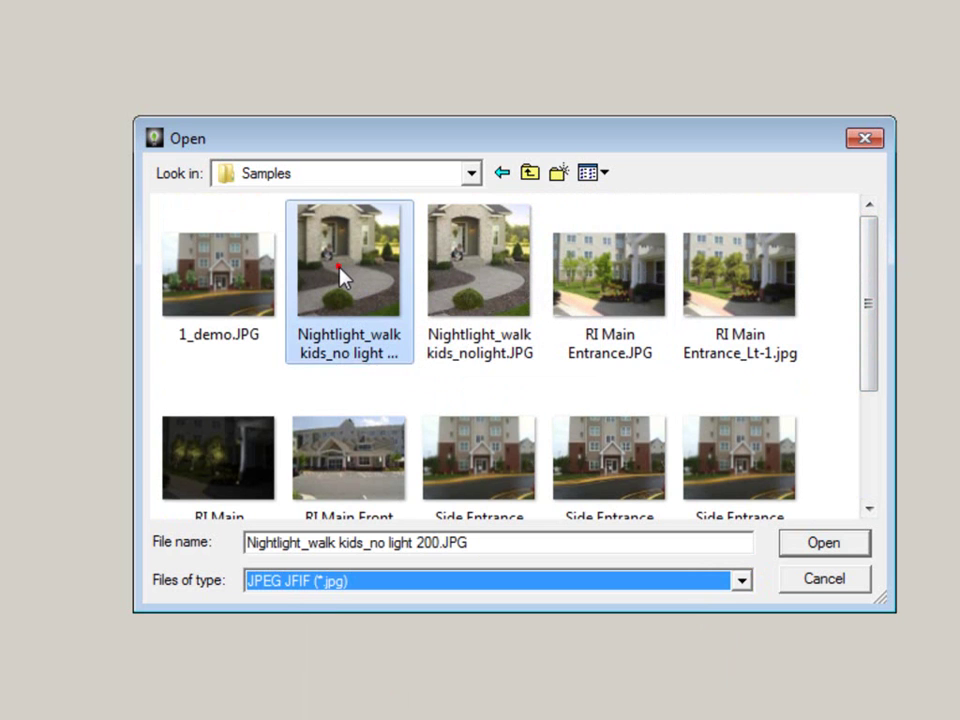
left_click(816, 558)
left_click(810, 544)
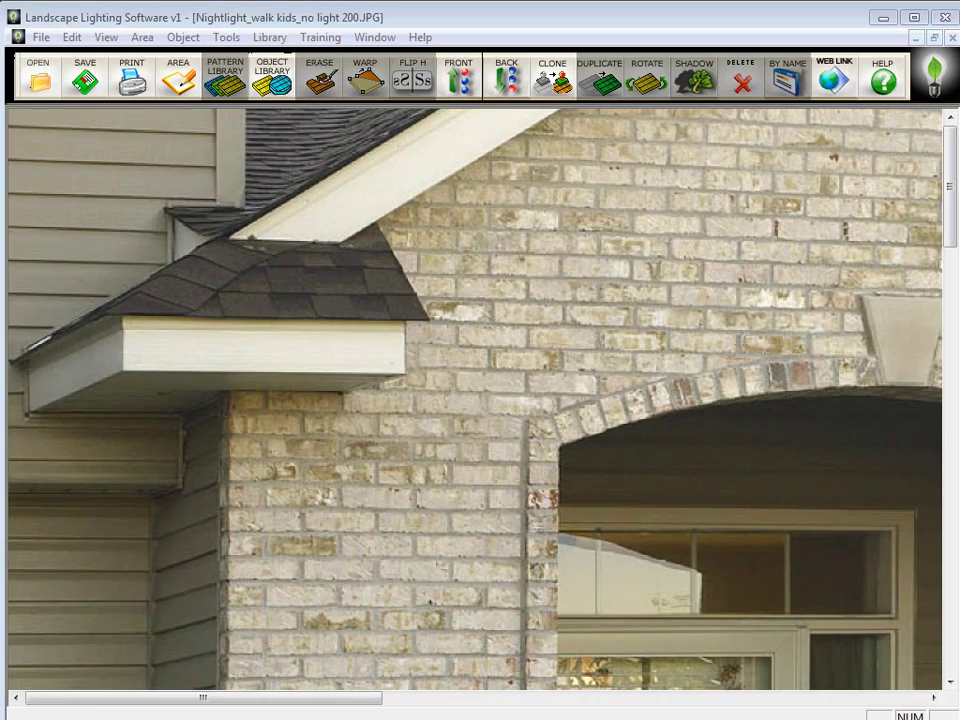
left_click_drag(357, 696, 340, 714)
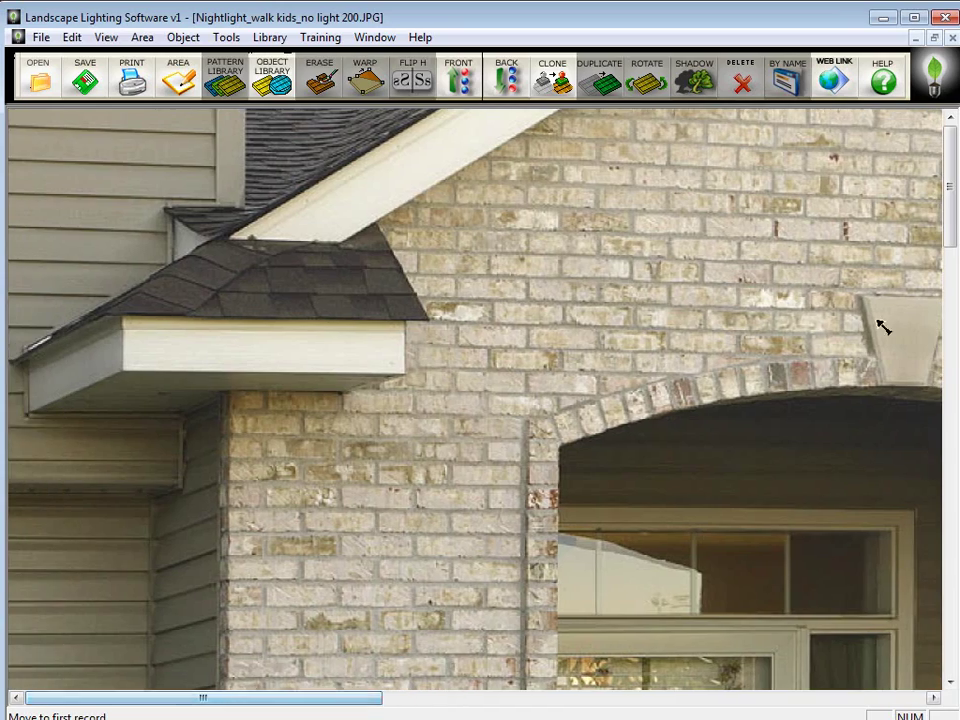
mouse_move(950, 213)
left_mouse_down()
mouse_move(949, 628)
mouse_move(952, 200)
left_mouse_up()
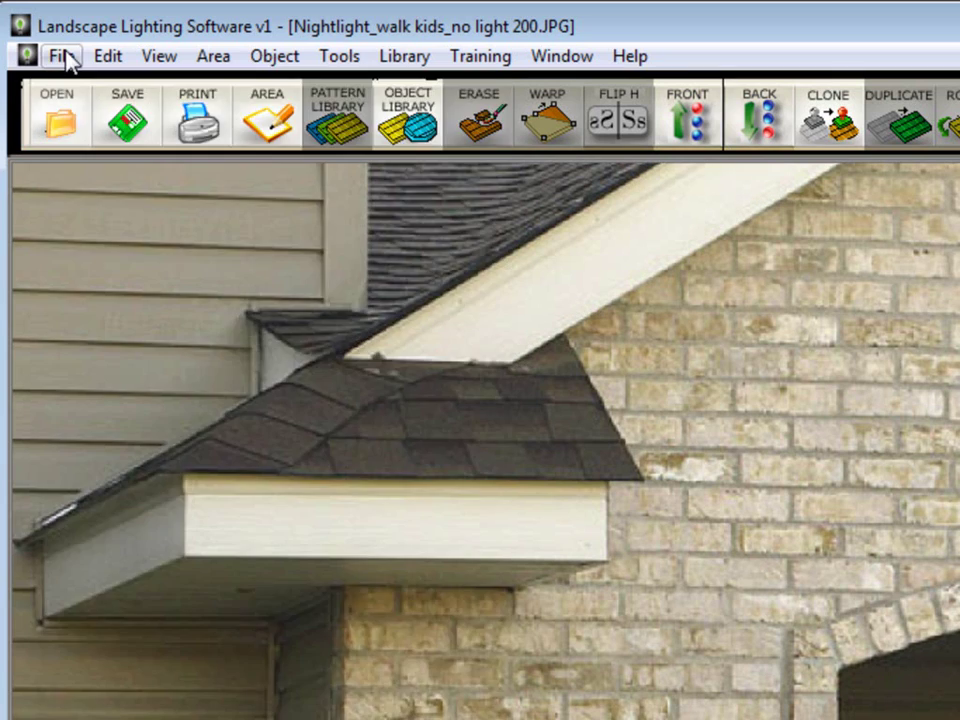
Resize the background image from 2500 to 1200 pixels wide, keeping the aspect ratio.
left_click(41, 36)
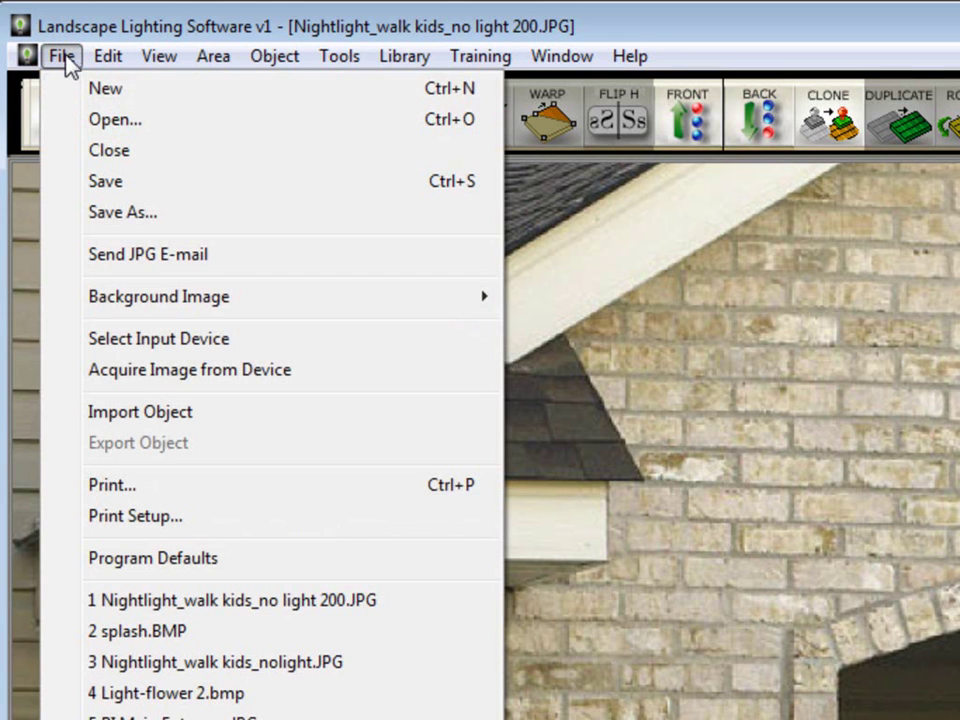
mouse_move(253, 313)
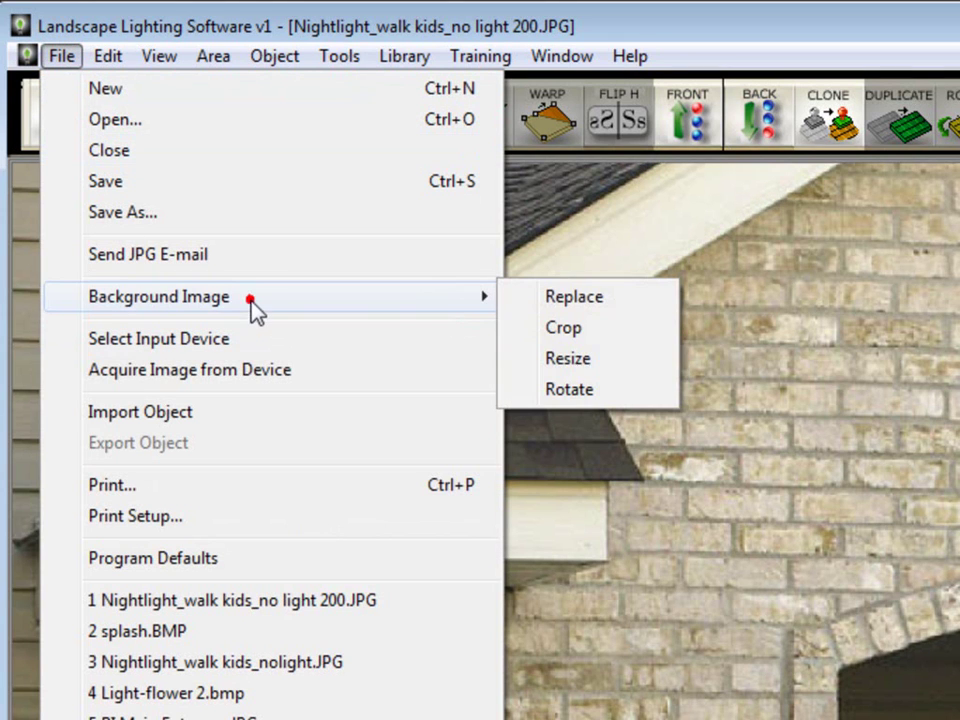
left_click(583, 366)
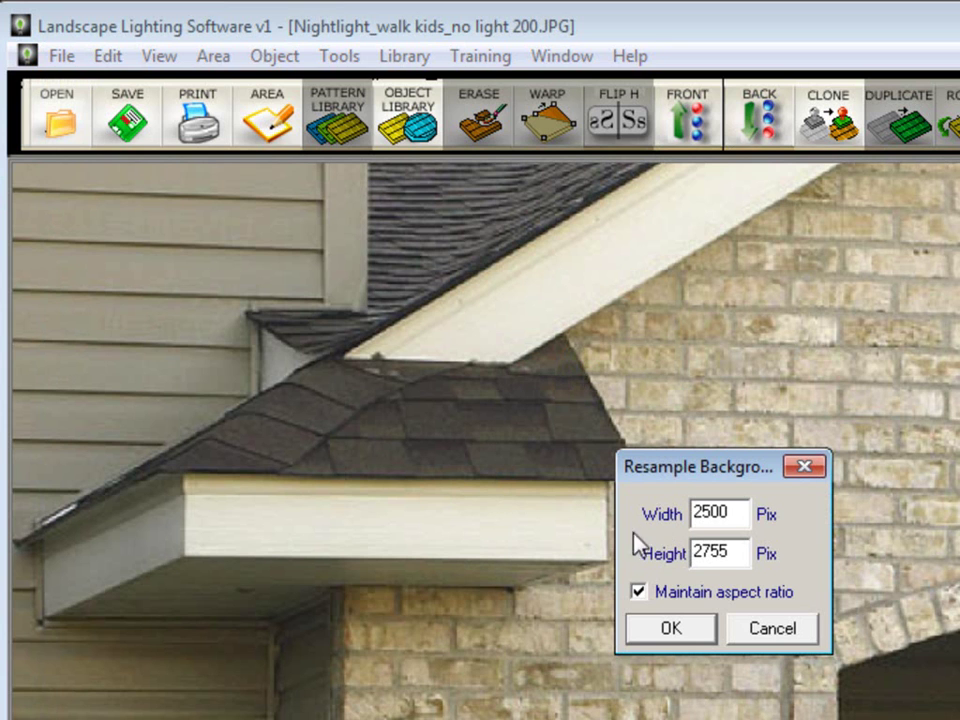
left_click_drag(735, 512, 653, 510)
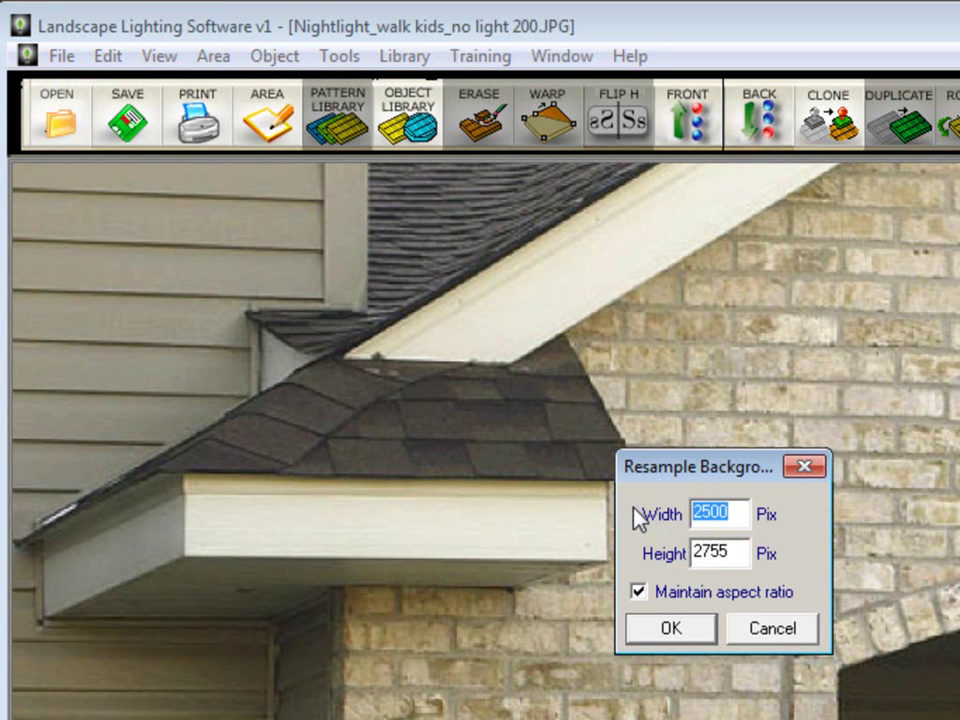
type("1200")
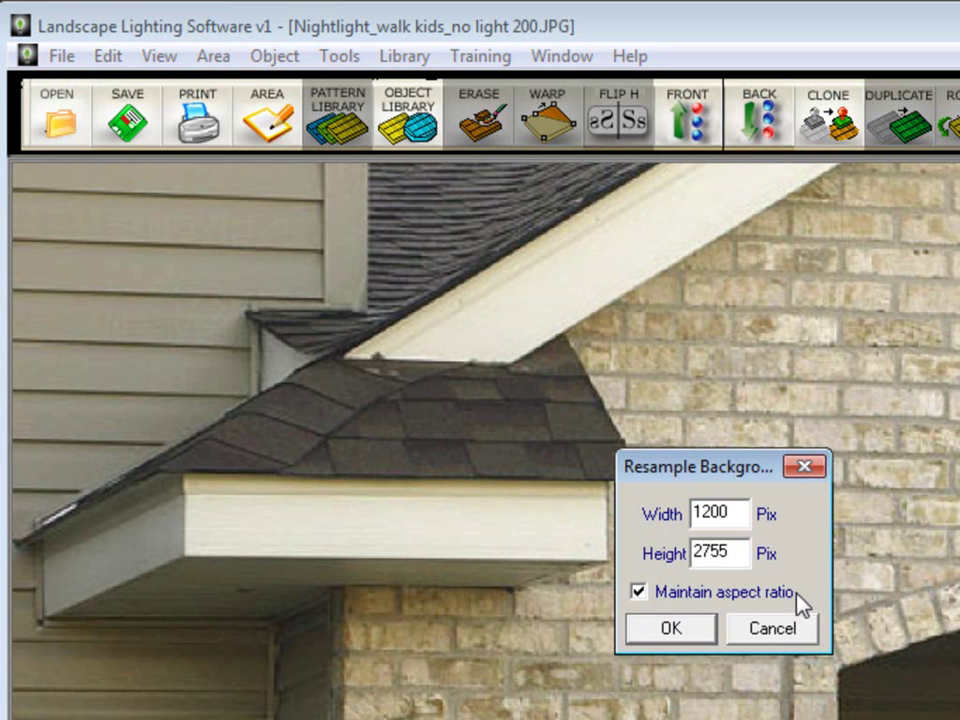
left_click(700, 628)
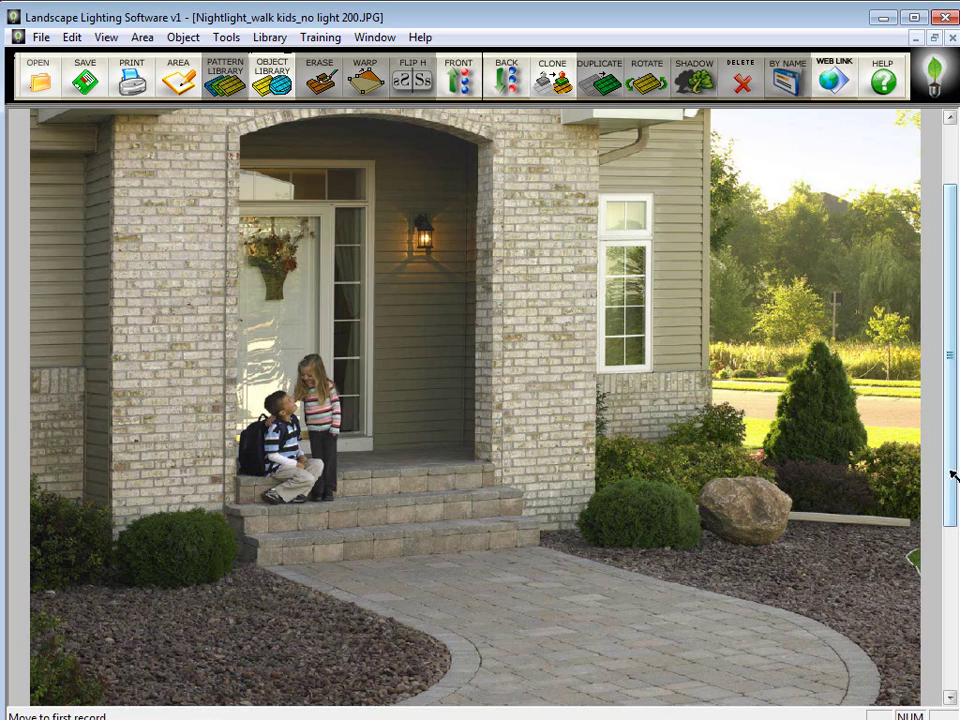
left_click_drag(949, 470, 936, 336)
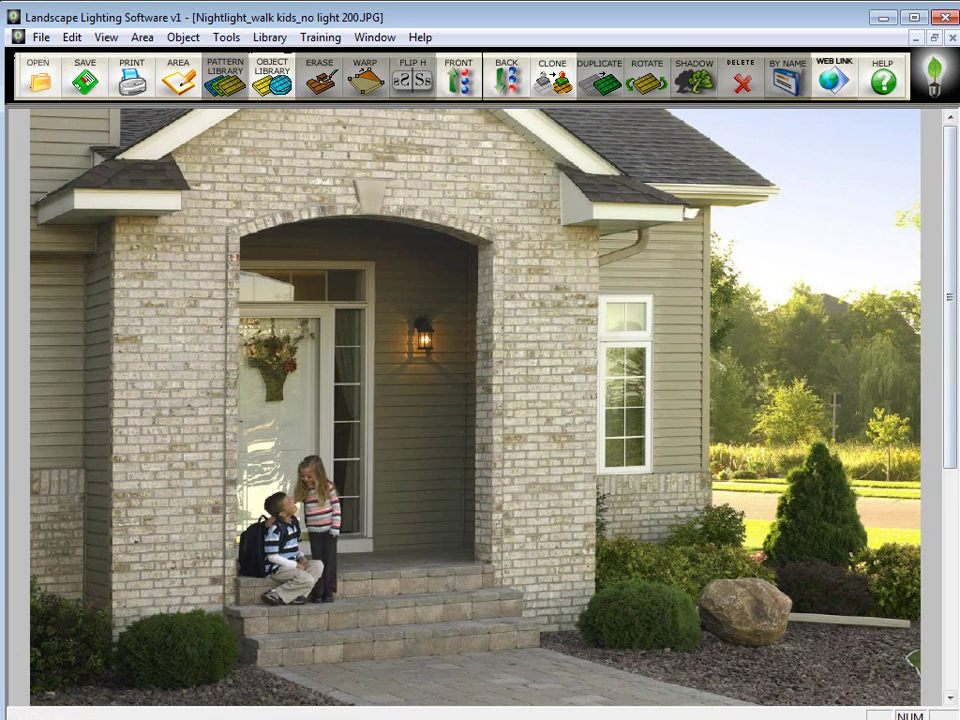
left_click_drag(947, 270, 951, 514)
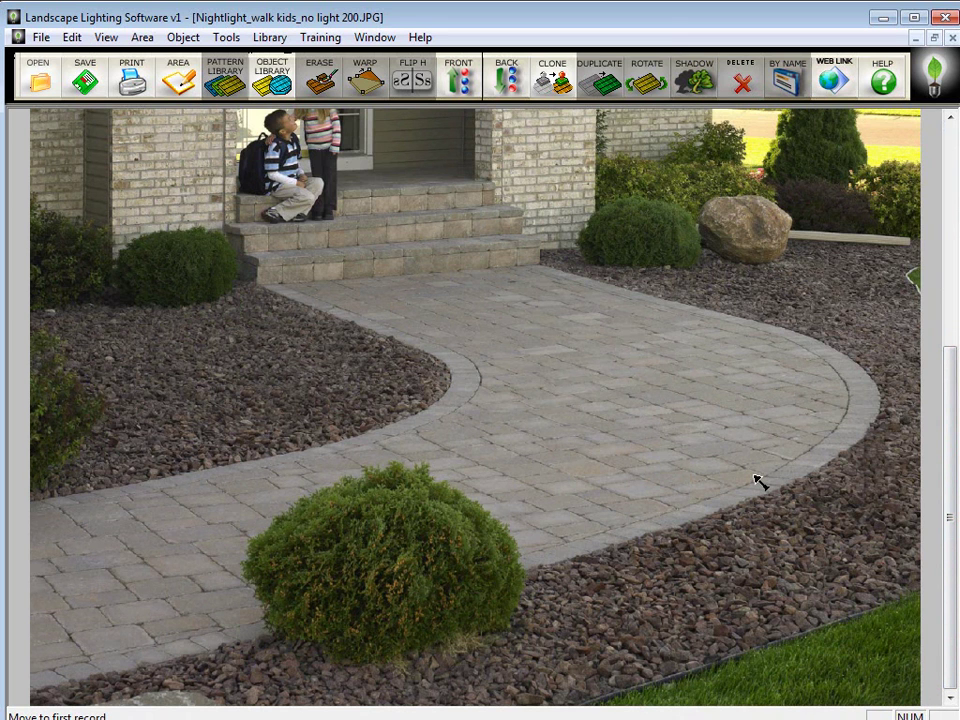
key("alt")
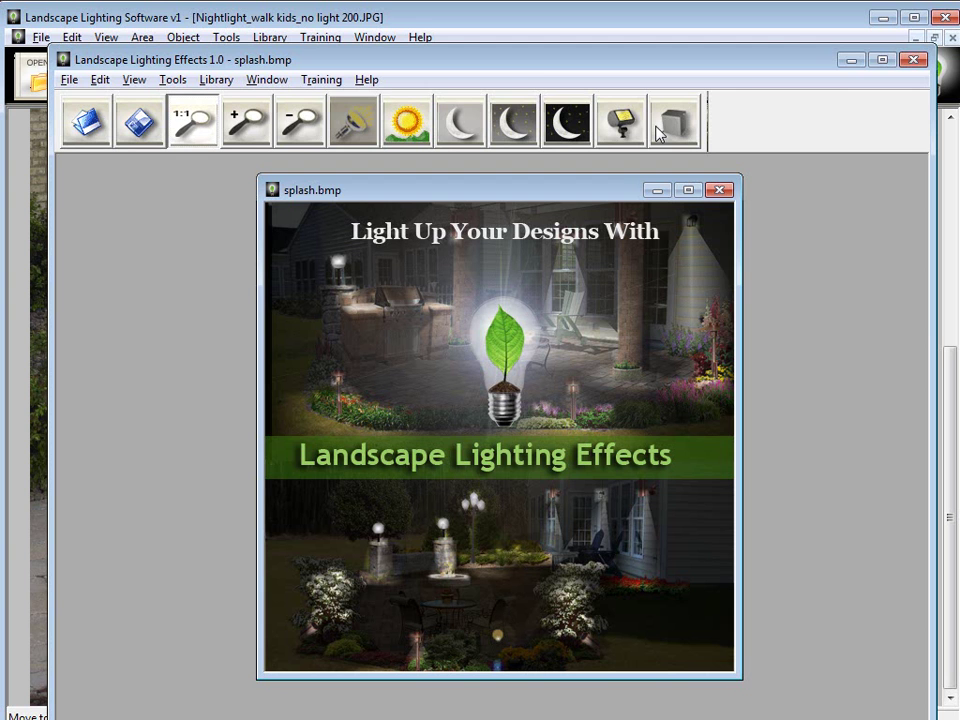
left_click(849, 60)
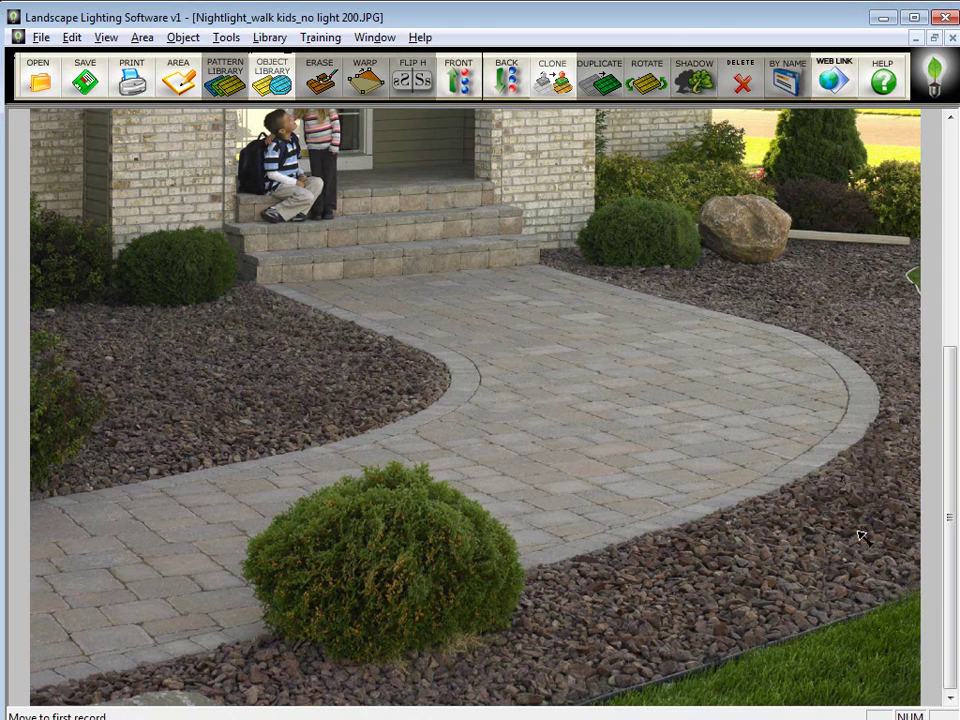
left_click_drag(955, 596, 952, 392)
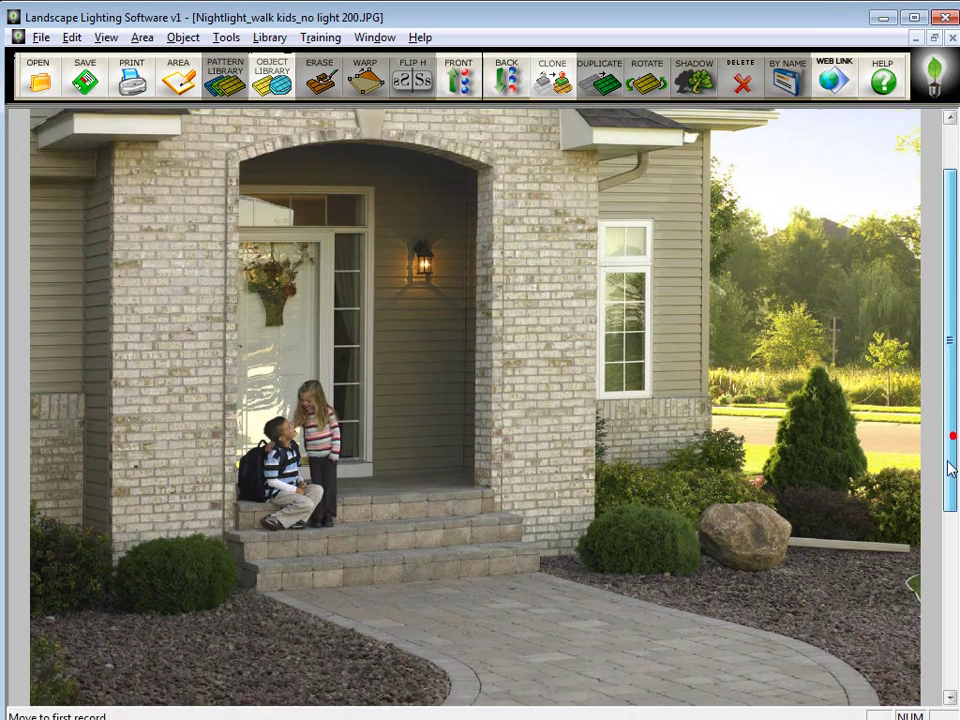
left_click_drag(951, 438, 943, 540)
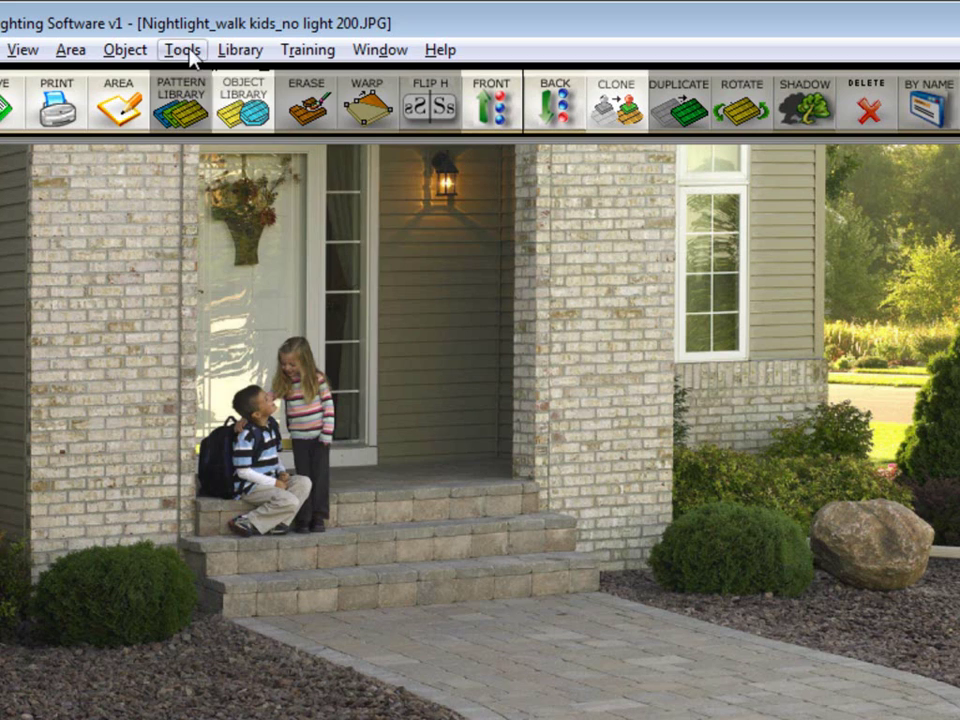
Apply Color Levels to the photo with contrast 25, intensity 10 and gamma 100.
left_click(189, 53)
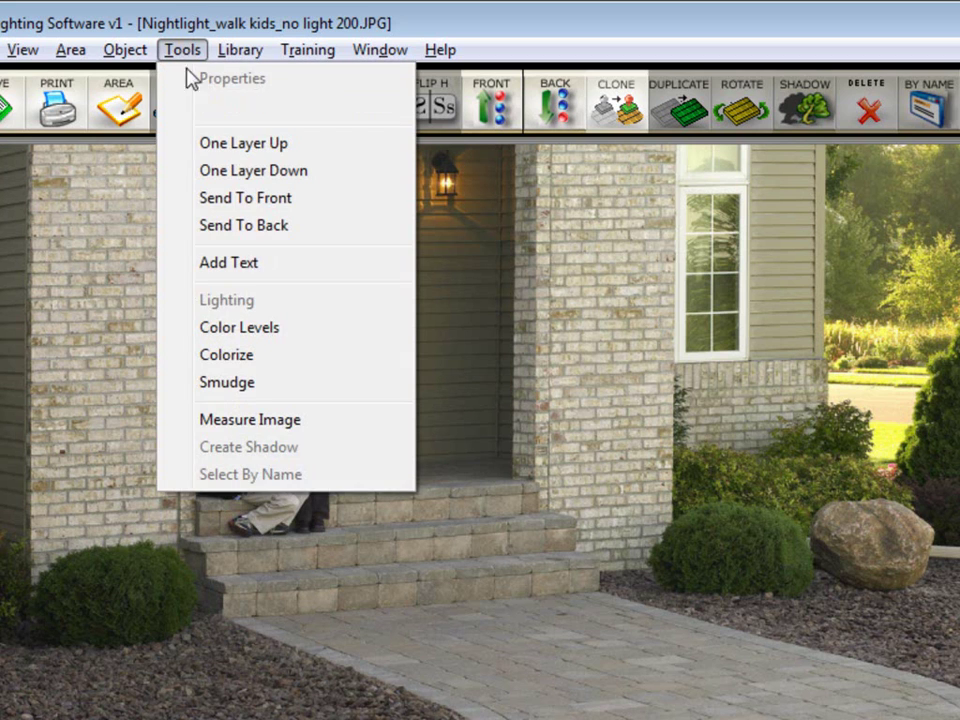
left_click(270, 338)
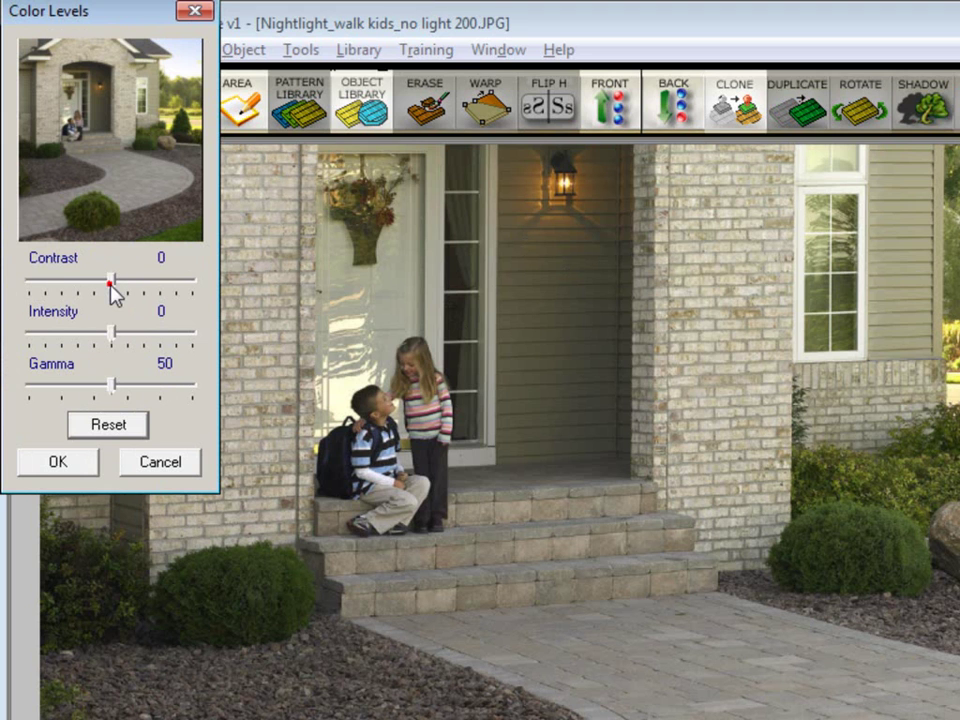
left_click_drag(113, 286, 133, 281)
left_click_drag(113, 333, 127, 343)
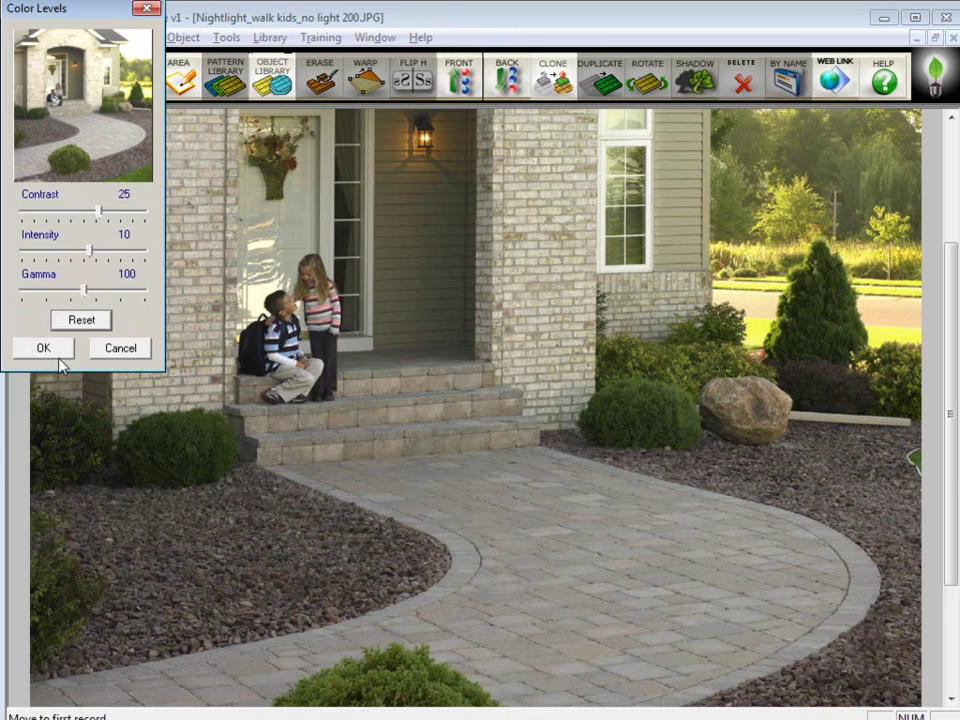
left_click(47, 350)
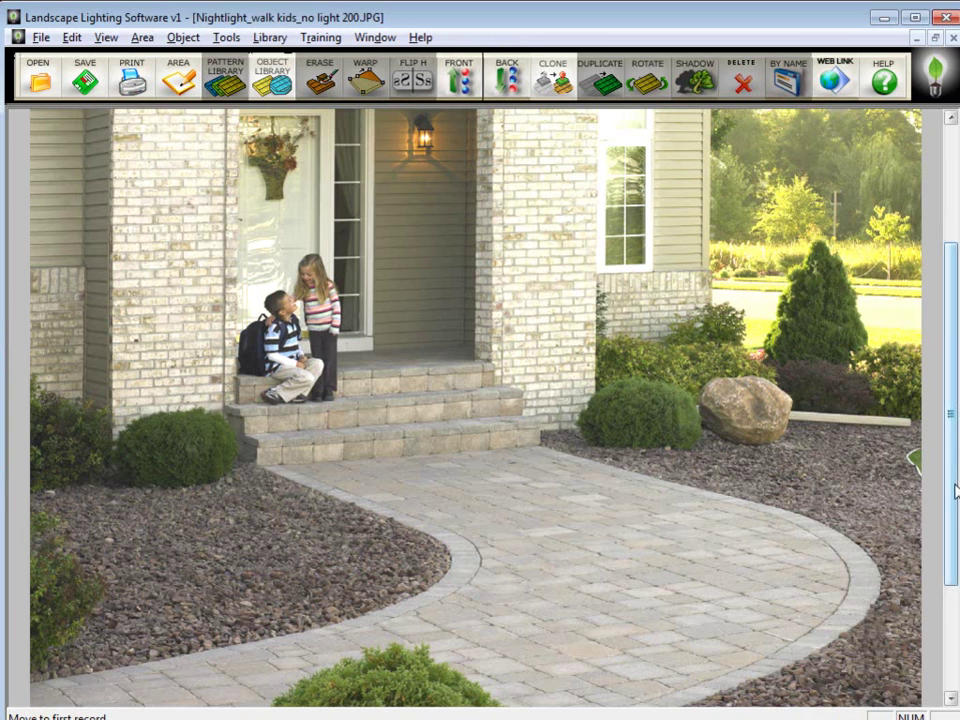
Undo the previous colour levels adjustment.
mouse_move(952, 483)
left_mouse_down()
mouse_move(954, 408)
mouse_move(955, 470)
left_mouse_up()
left_click(72, 38)
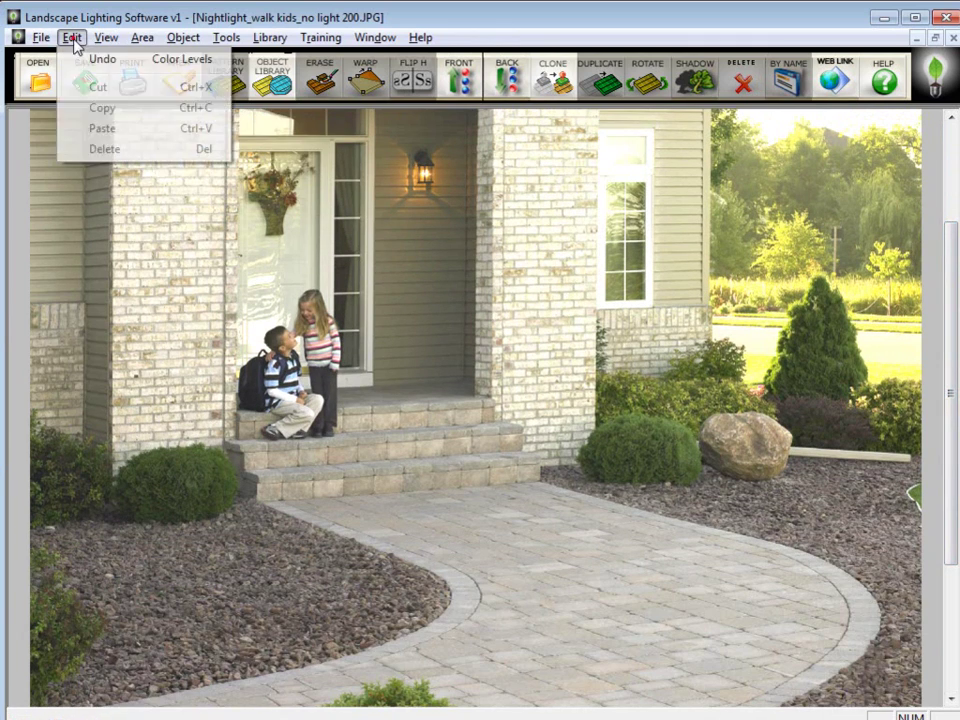
left_click(95, 60)
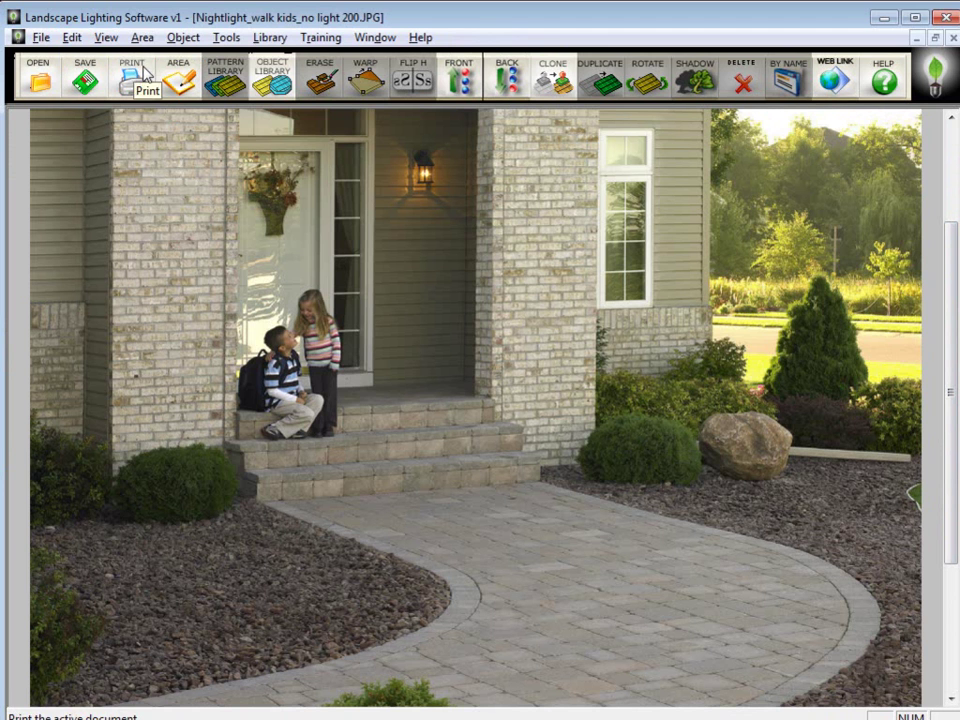
Reapply Color Levels with contrast 27, intensity 0 and gamma 100.
left_click(230, 38)
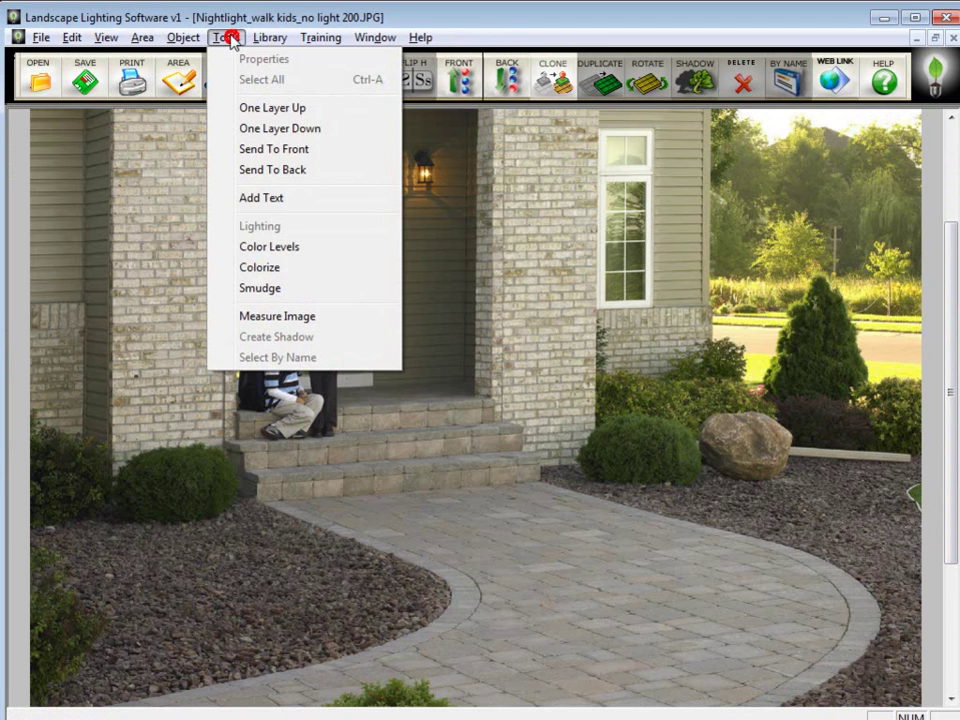
left_click(272, 250)
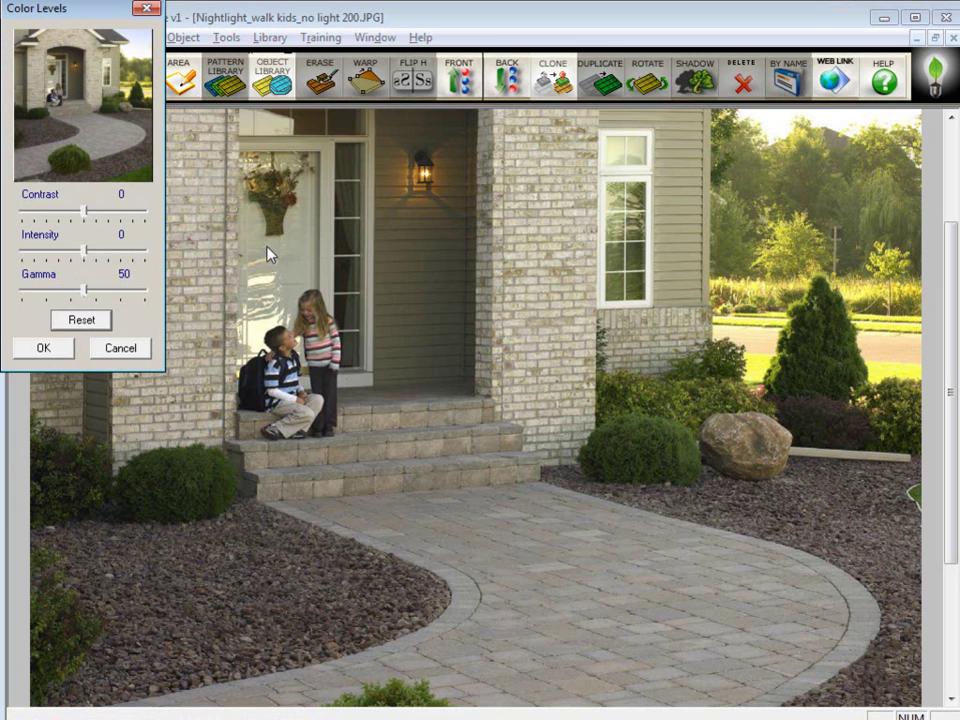
left_click(90, 214)
left_click_drag(93, 217, 101, 218)
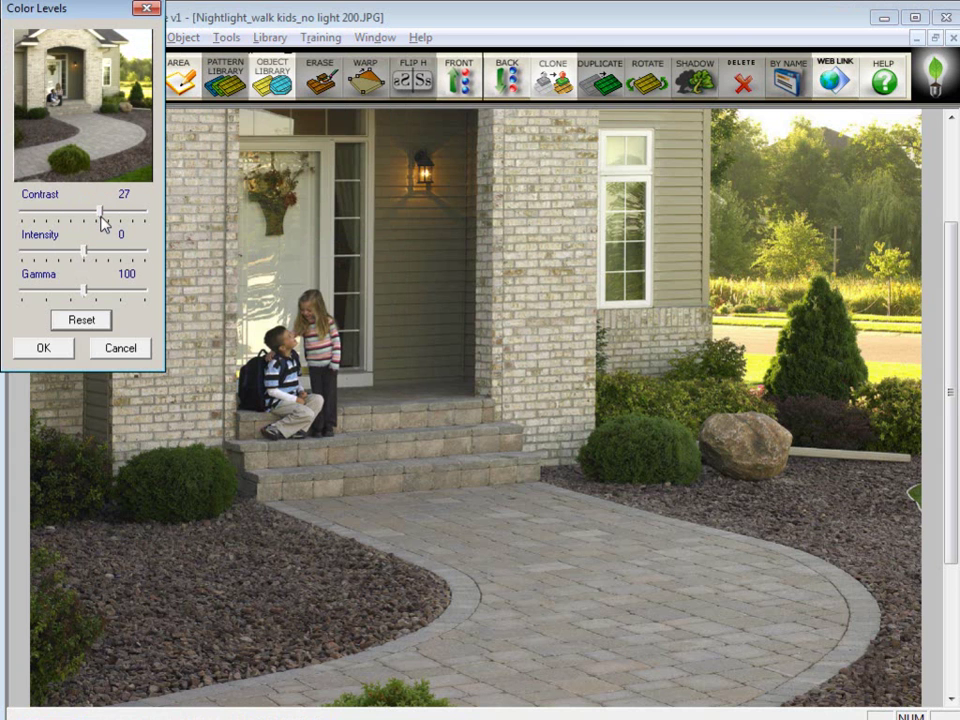
left_click(44, 350)
left_click(44, 350)
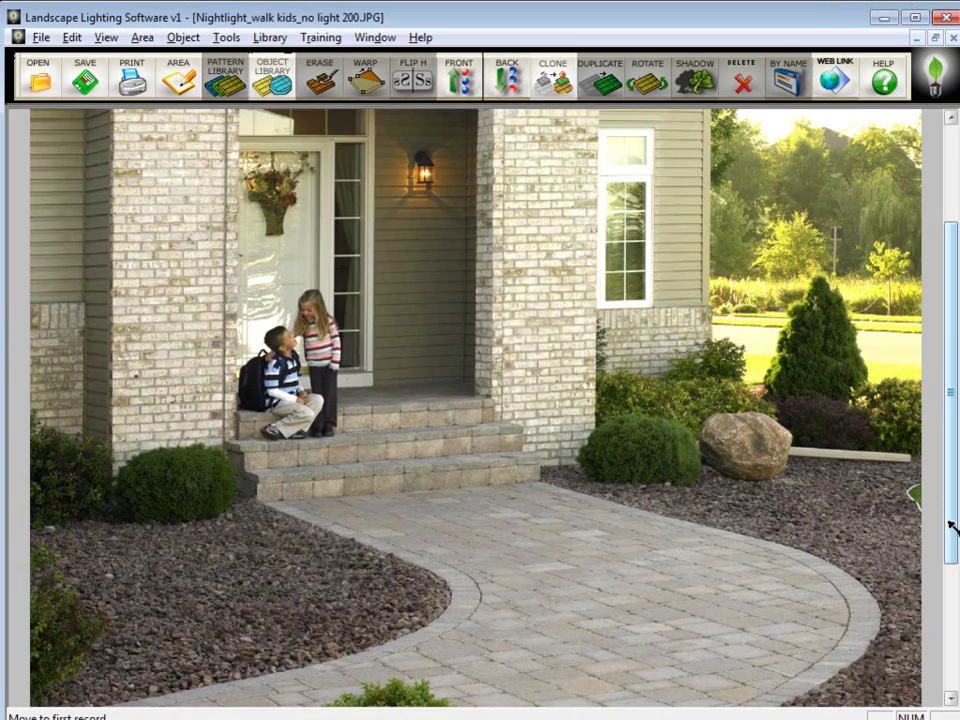
left_click_drag(951, 525, 952, 626)
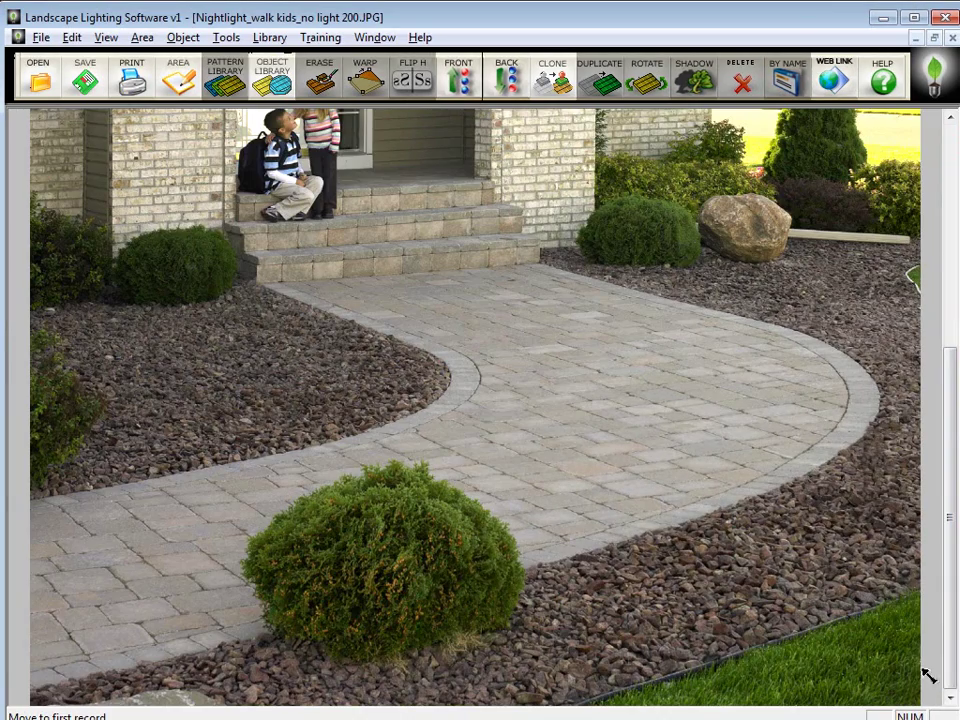
left_click_drag(950, 685, 953, 540)
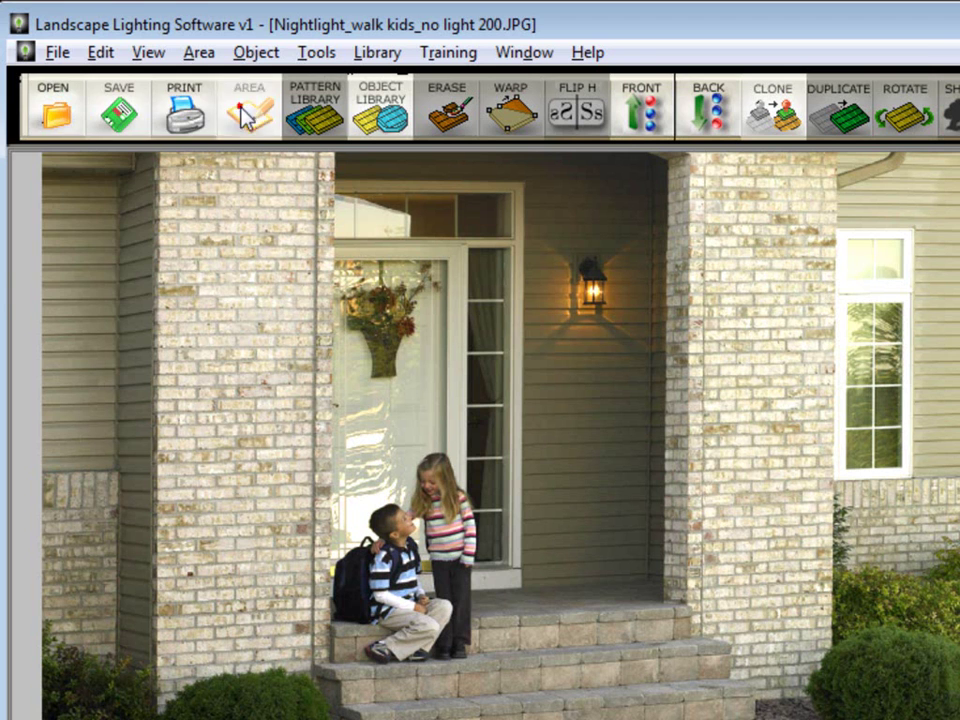
Copy a rectangle of plain siding from below the porch lamp and position it over the lamp.
left_click(242, 112)
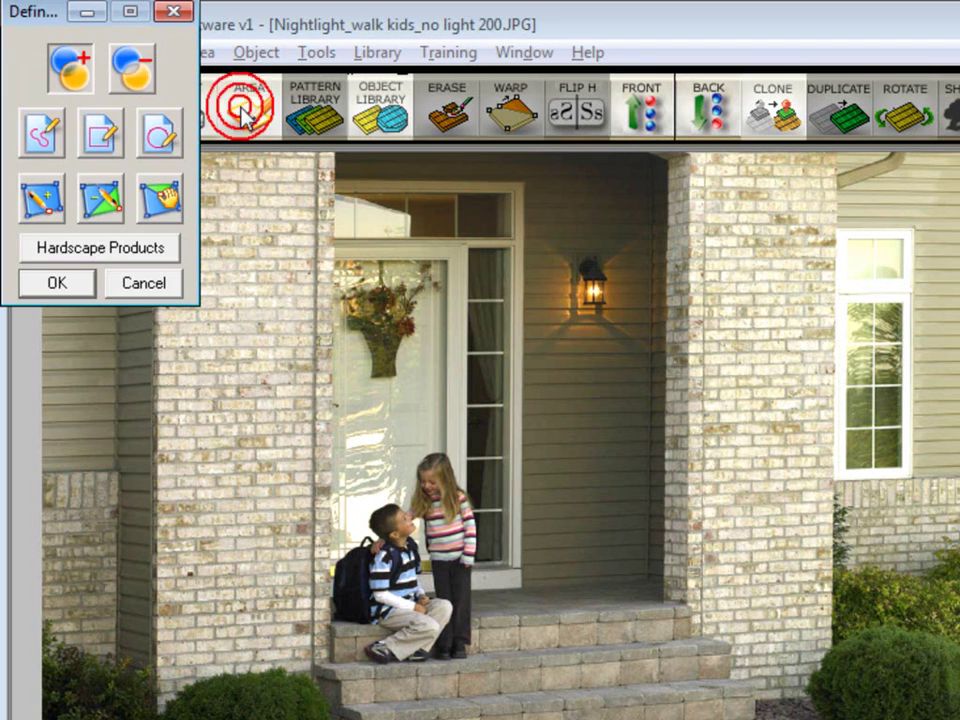
left_click(97, 140)
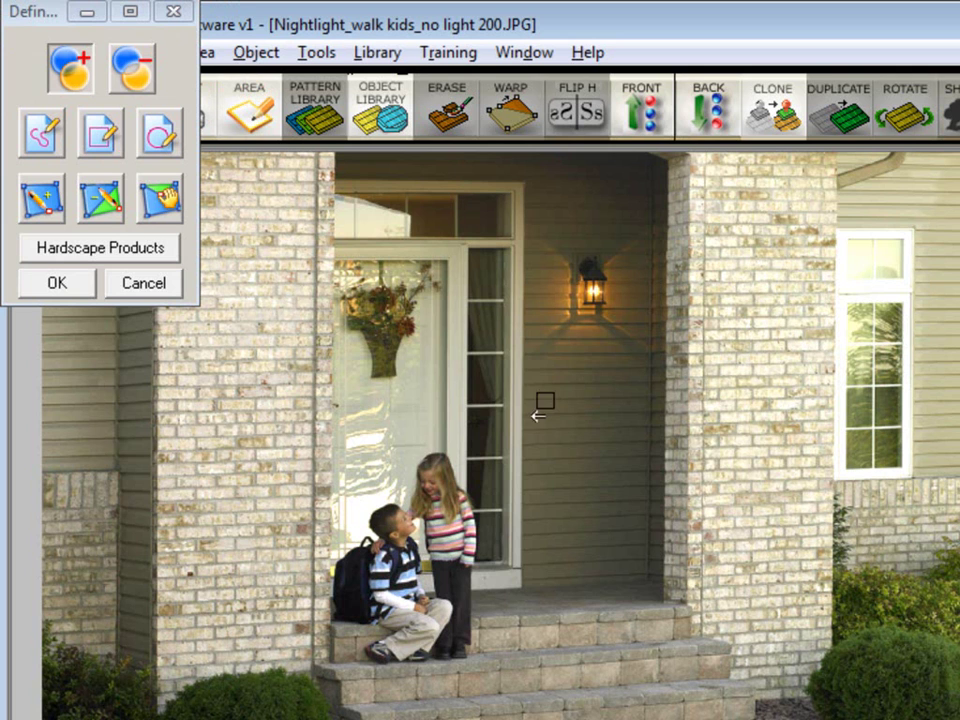
mouse_move(524, 381)
left_mouse_down()
mouse_move(652, 577)
mouse_move(650, 564)
left_mouse_up()
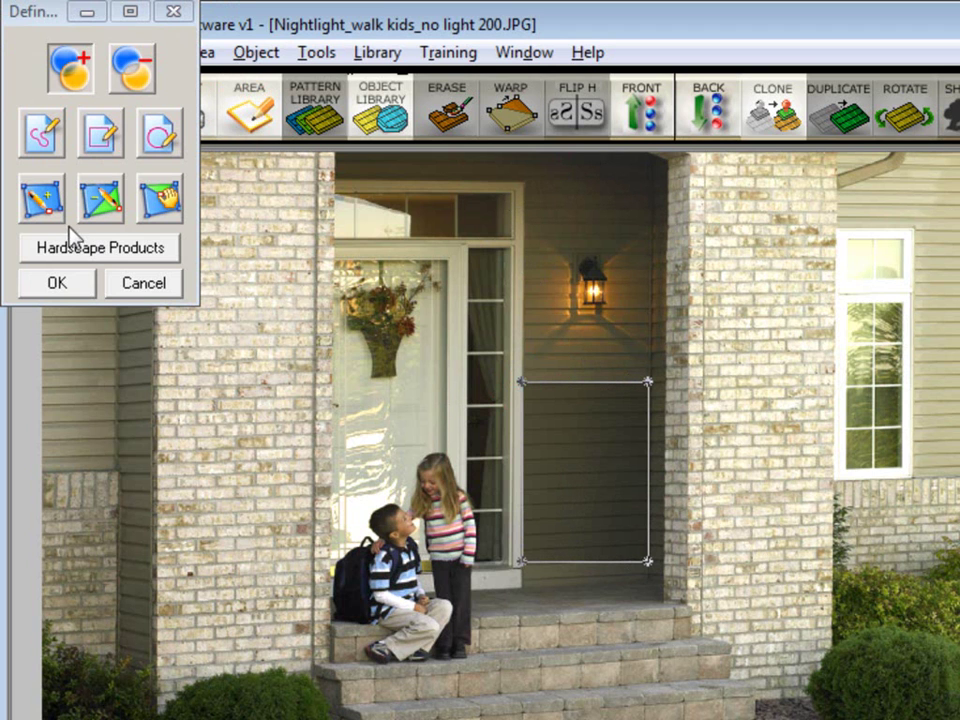
left_click(40, 288)
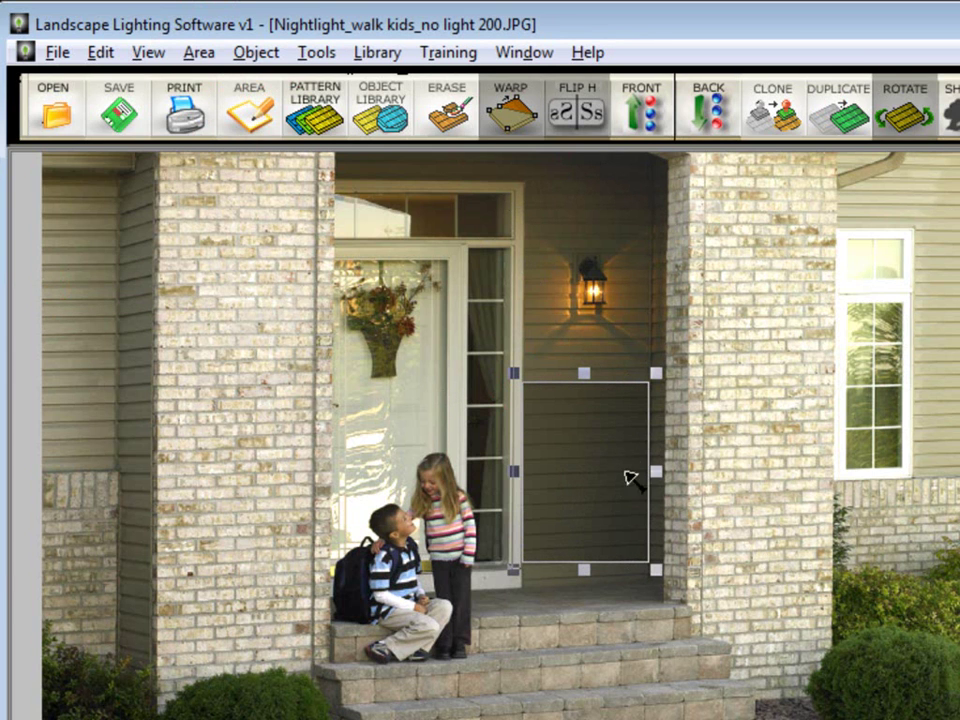
left_click_drag(600, 514, 600, 372)
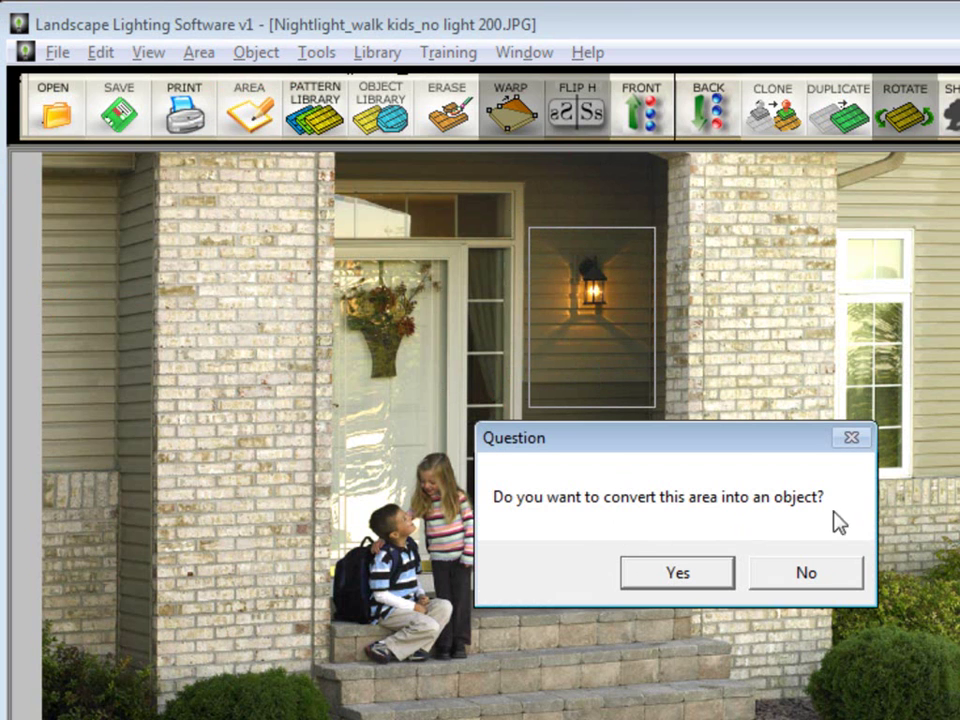
left_click(697, 588)
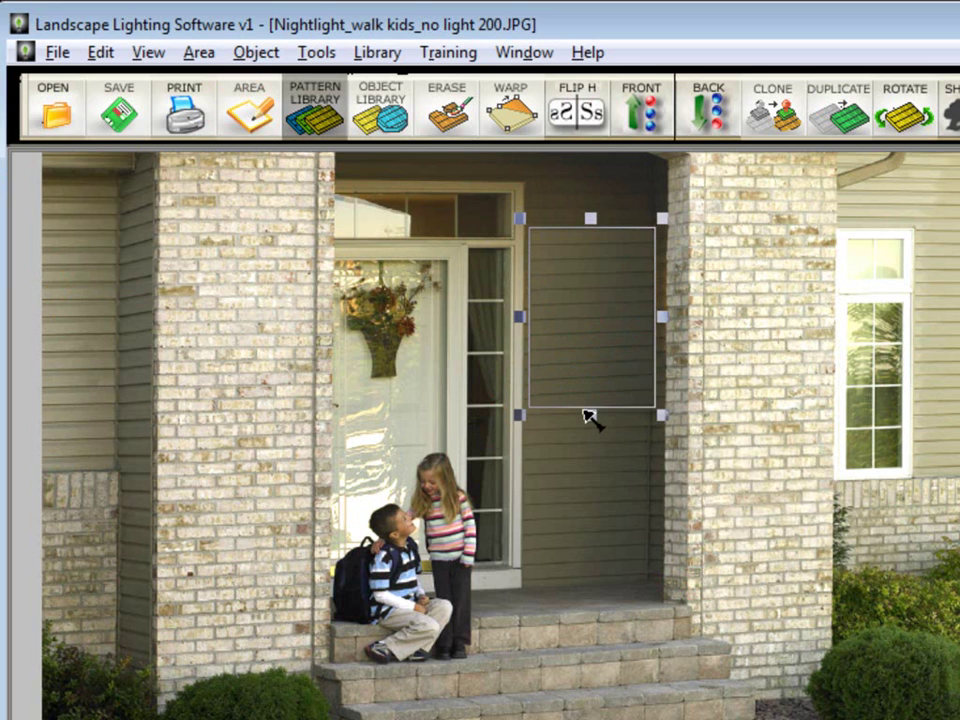
mouse_move(585, 392)
left_mouse_down()
mouse_move(585, 380)
mouse_move(574, 386)
left_mouse_up()
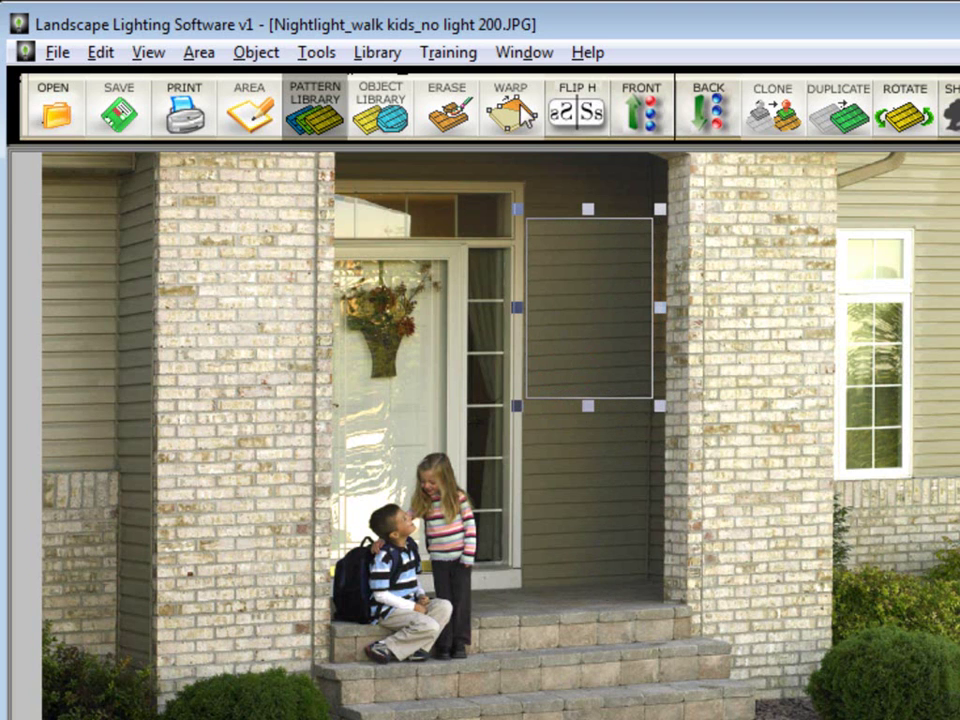
Vertically warp the siding patch, adjusting its right-hand corners to match the wall's slant.
left_click(528, 130)
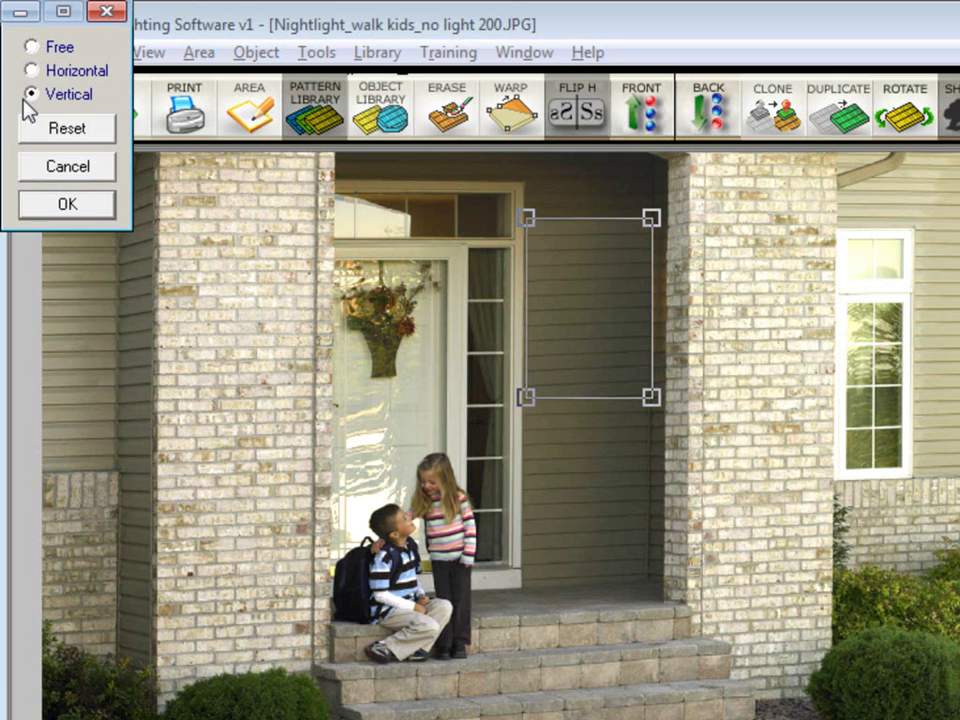
left_click(653, 216)
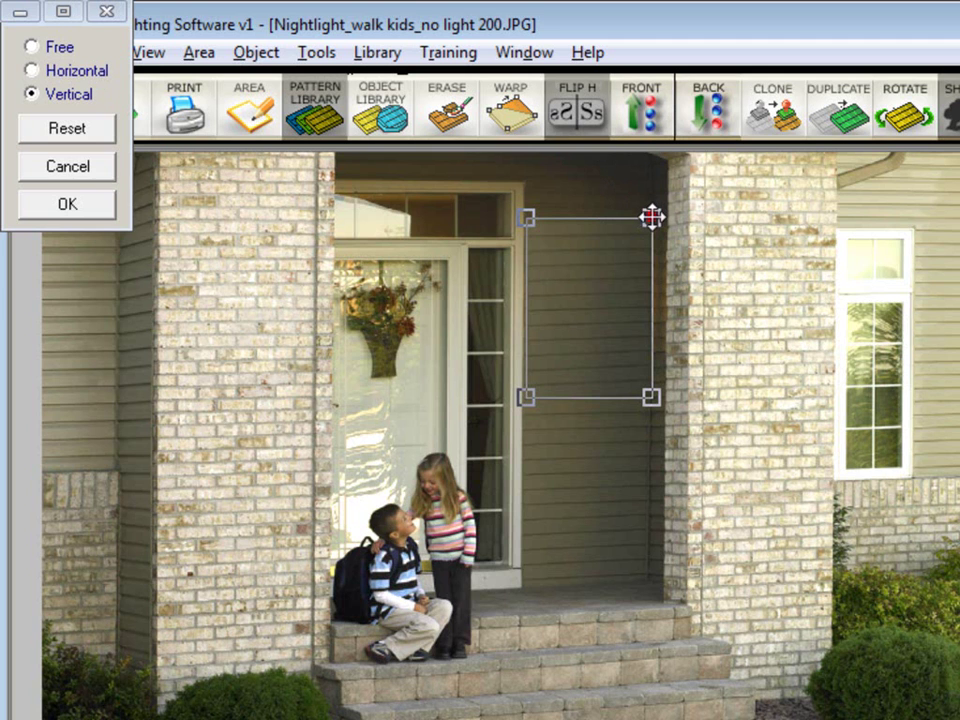
left_click_drag(651, 216, 652, 220)
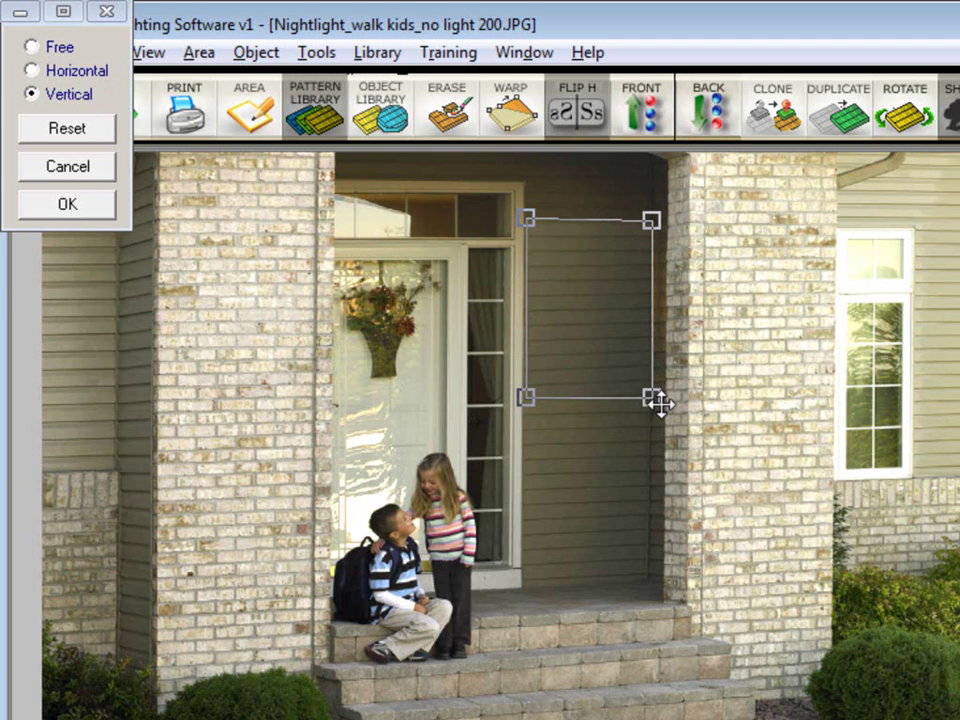
left_click_drag(654, 397, 654, 400)
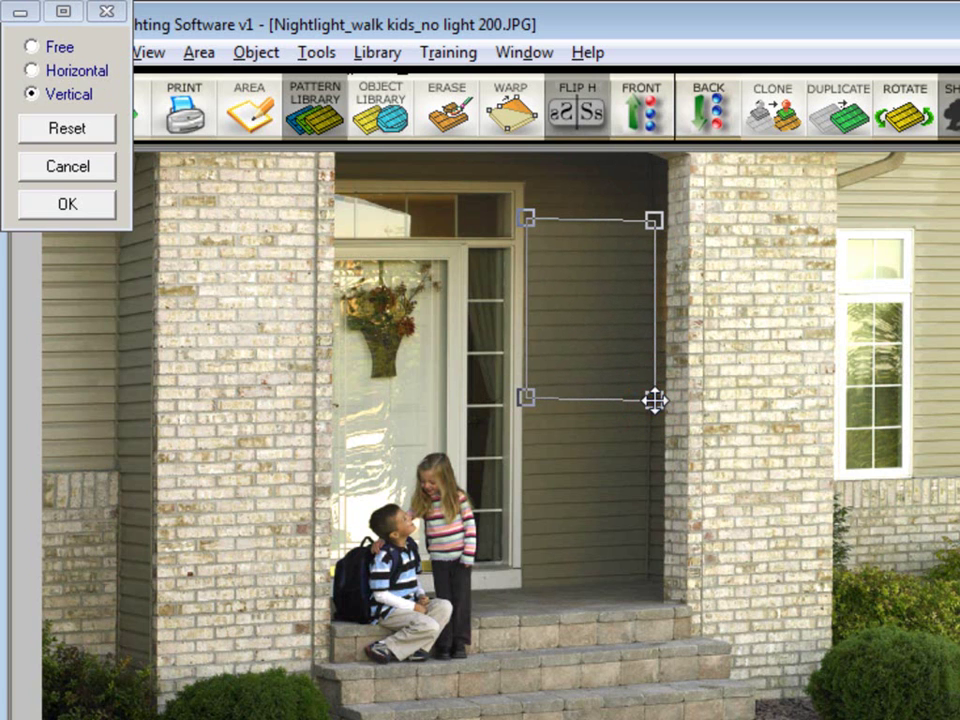
left_click(91, 212)
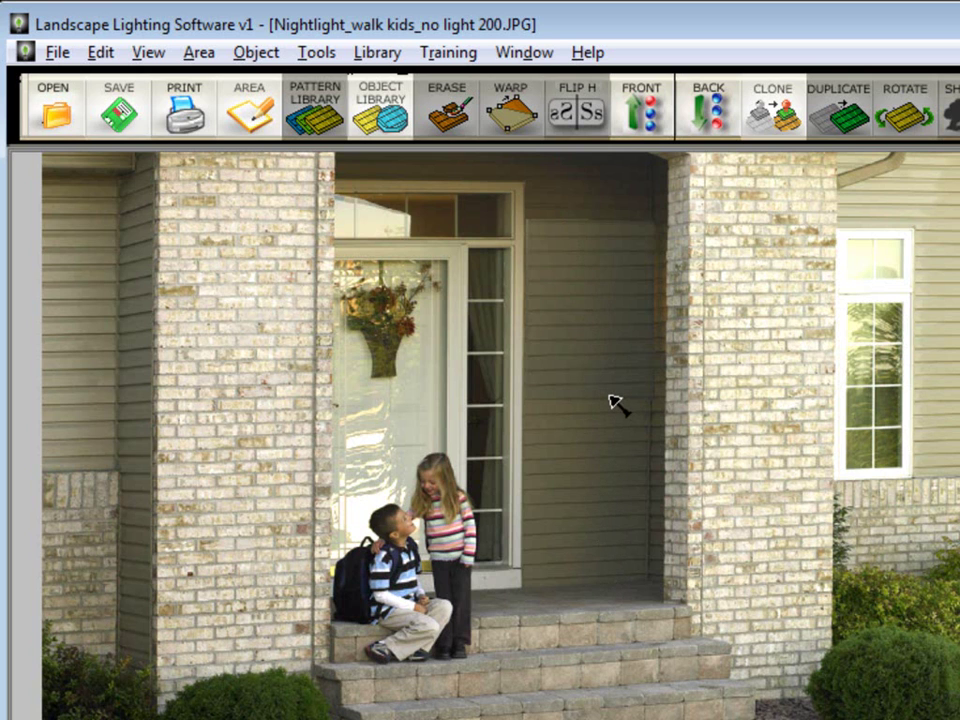
Raise the selected siding patch's contrast to 15 with Color Levels, then deselect it.
left_click(589, 315)
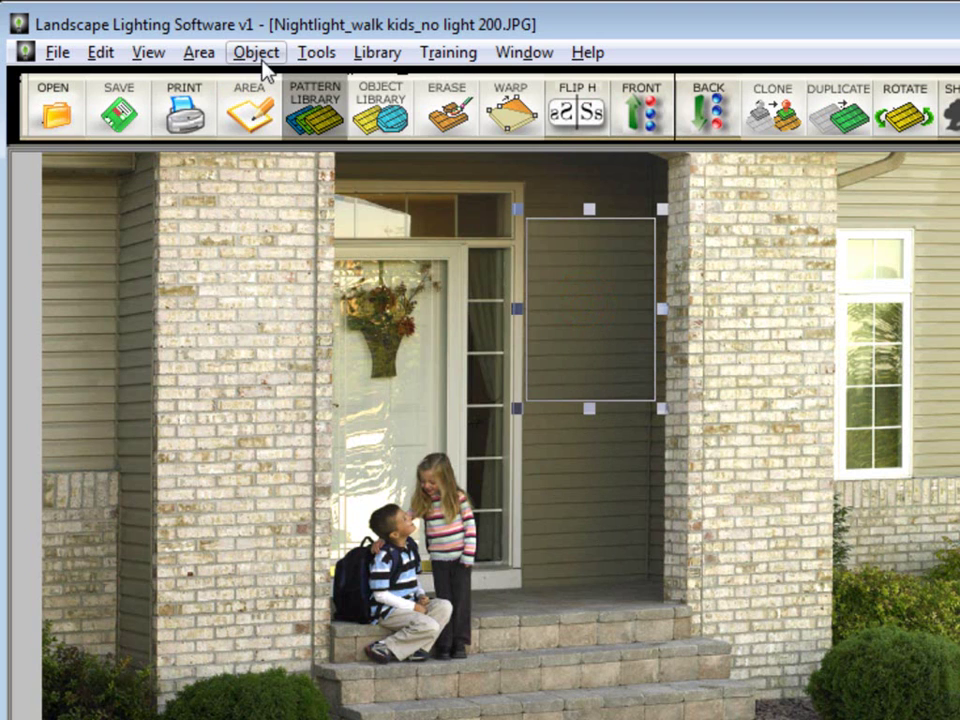
left_click(313, 53)
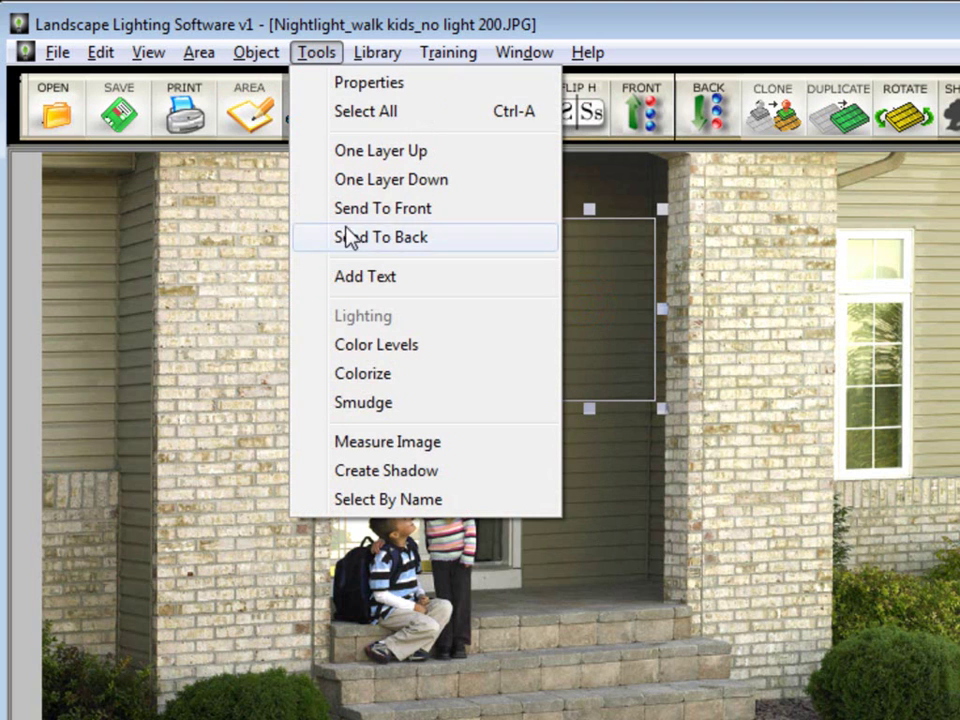
left_click(396, 344)
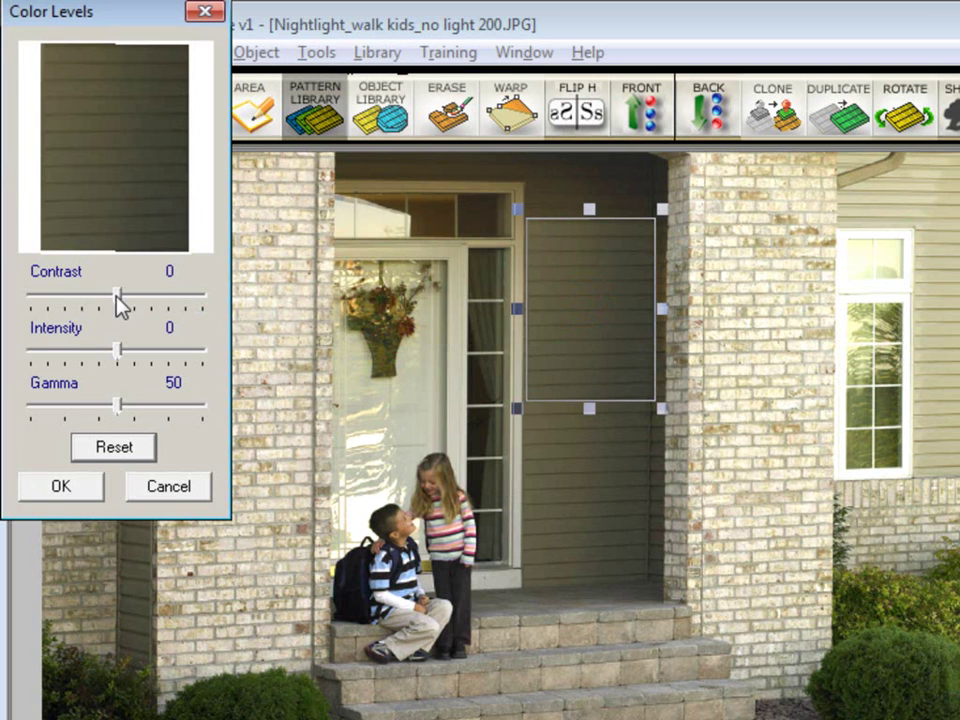
left_click_drag(117, 295, 129, 299)
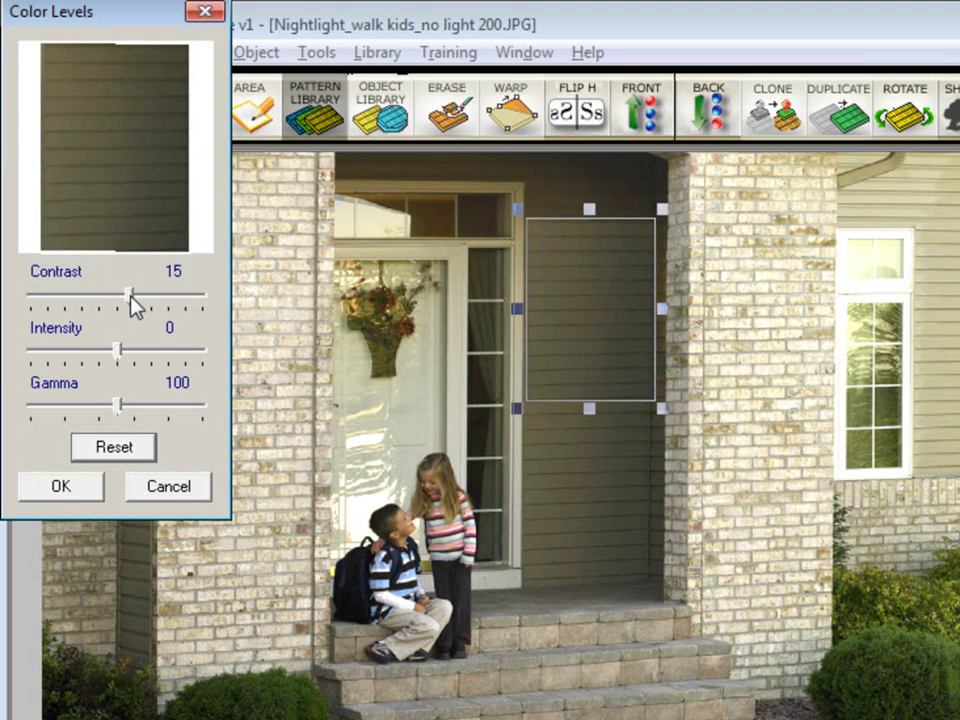
left_click(62, 490)
left_click(632, 474)
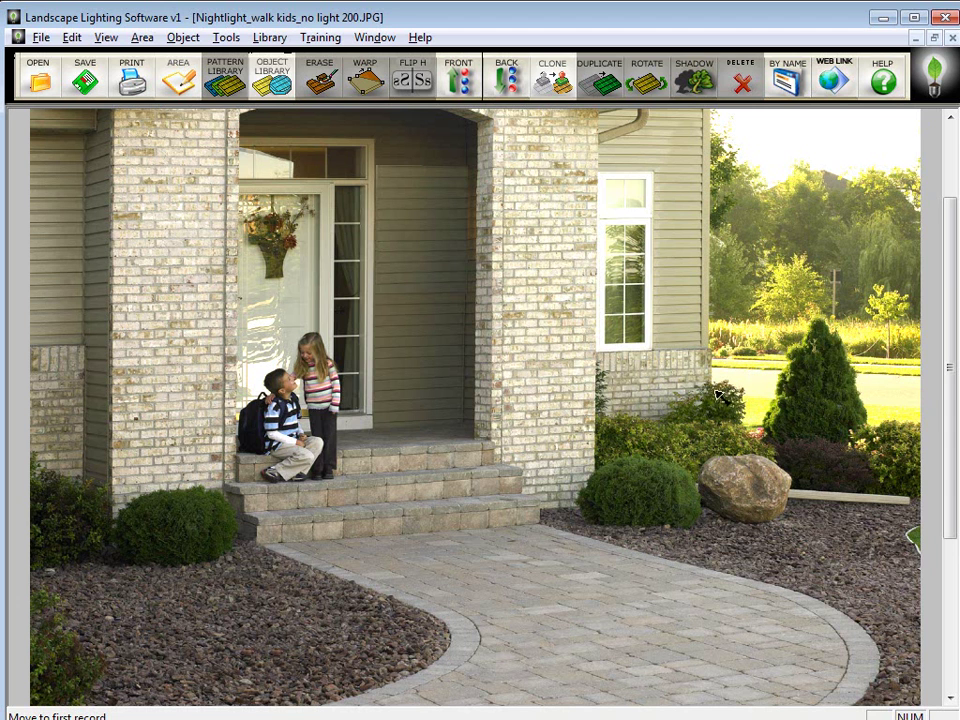
Zoom in on the shrub beside the brick wall right of the porch.
left_click(712, 397)
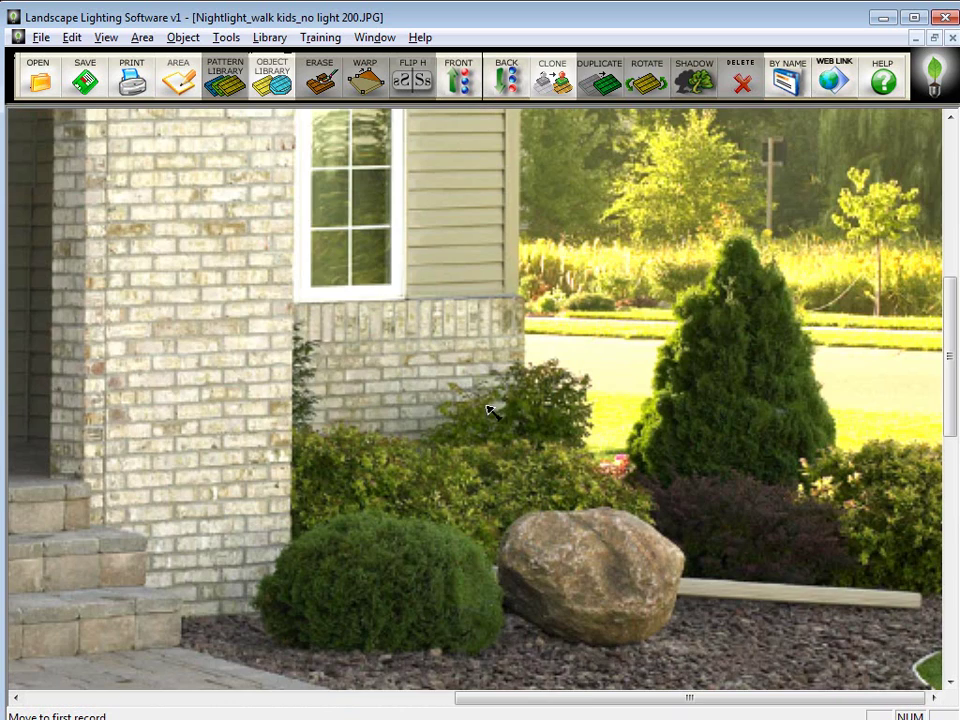
scroll(500, 410, "up", 1)
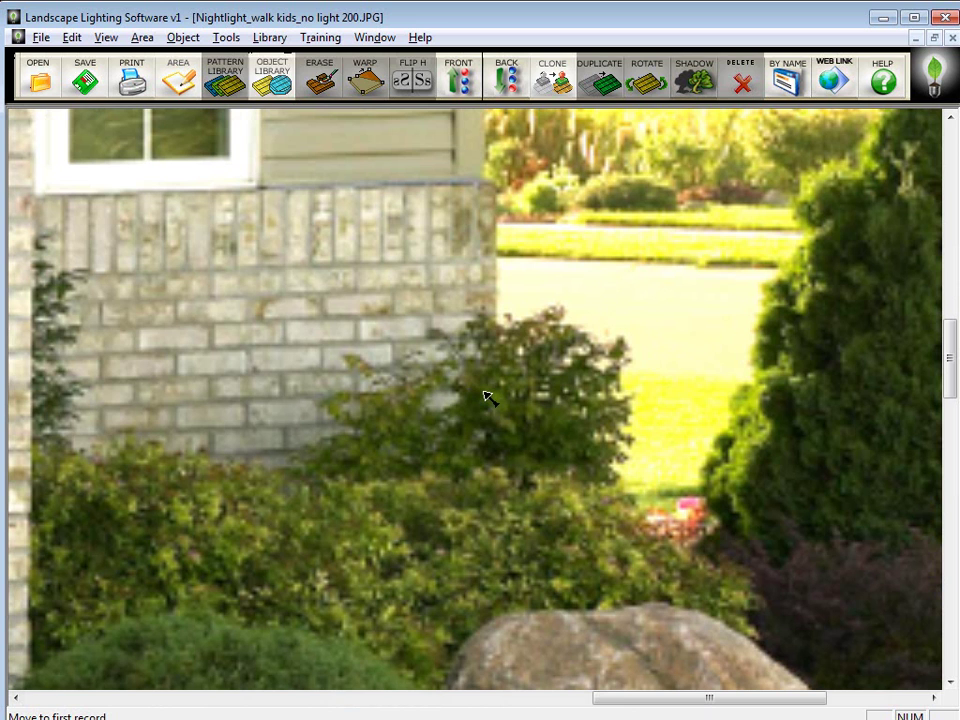
Outline a polygon section of the brick wall as a new area.
left_click(180, 78)
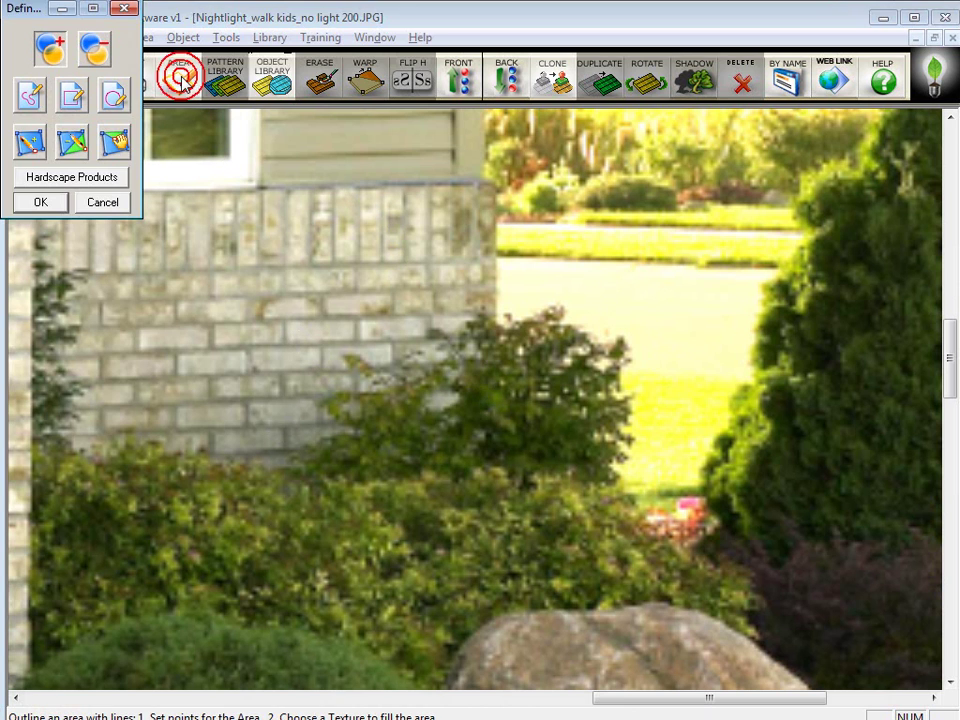
left_click(155, 324)
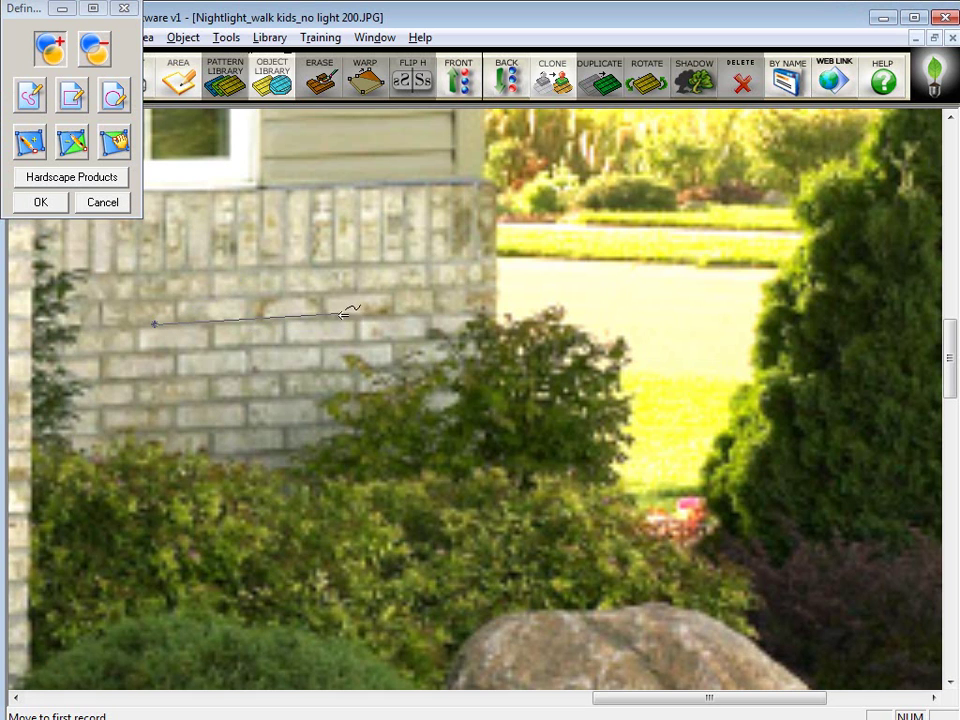
left_click(342, 312)
left_click(318, 434)
left_click(288, 445)
left_click(268, 442)
left_click(127, 437)
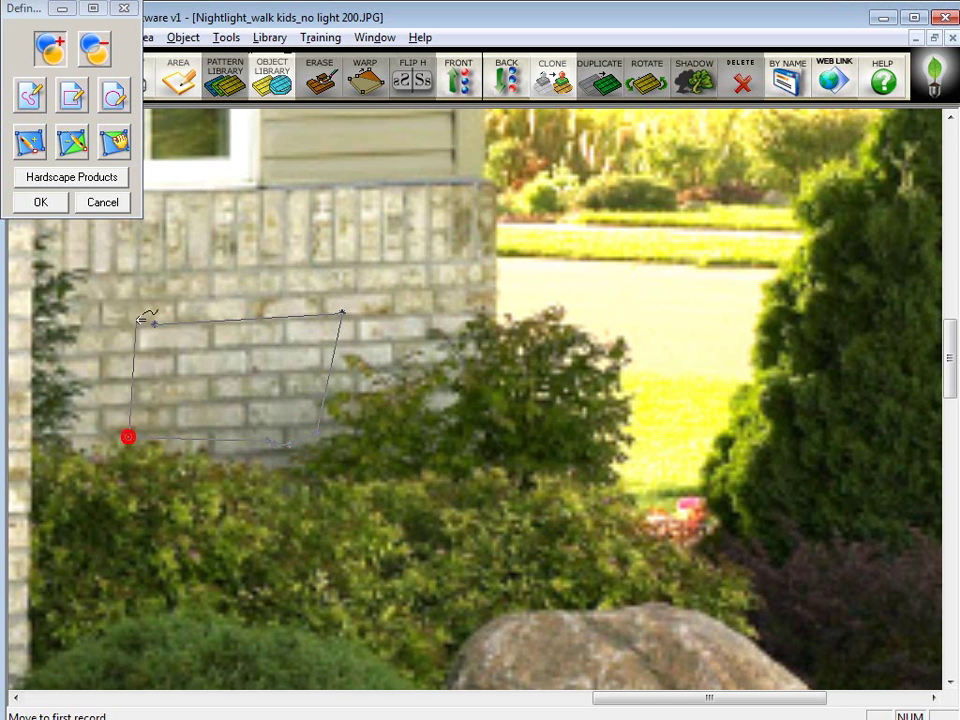
left_click(125, 324)
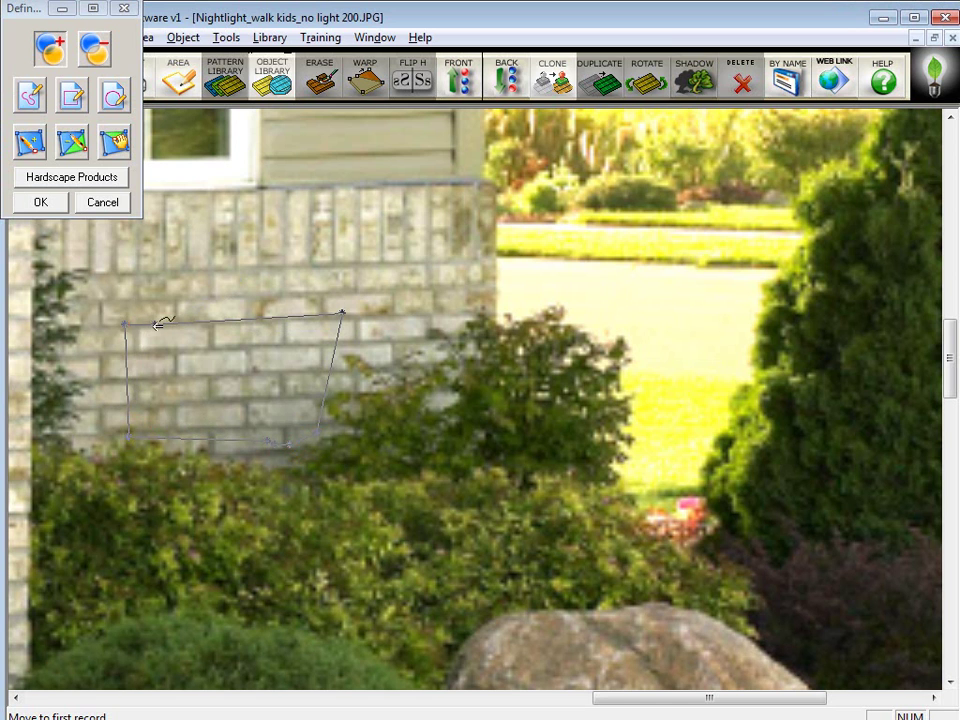
left_click(154, 324)
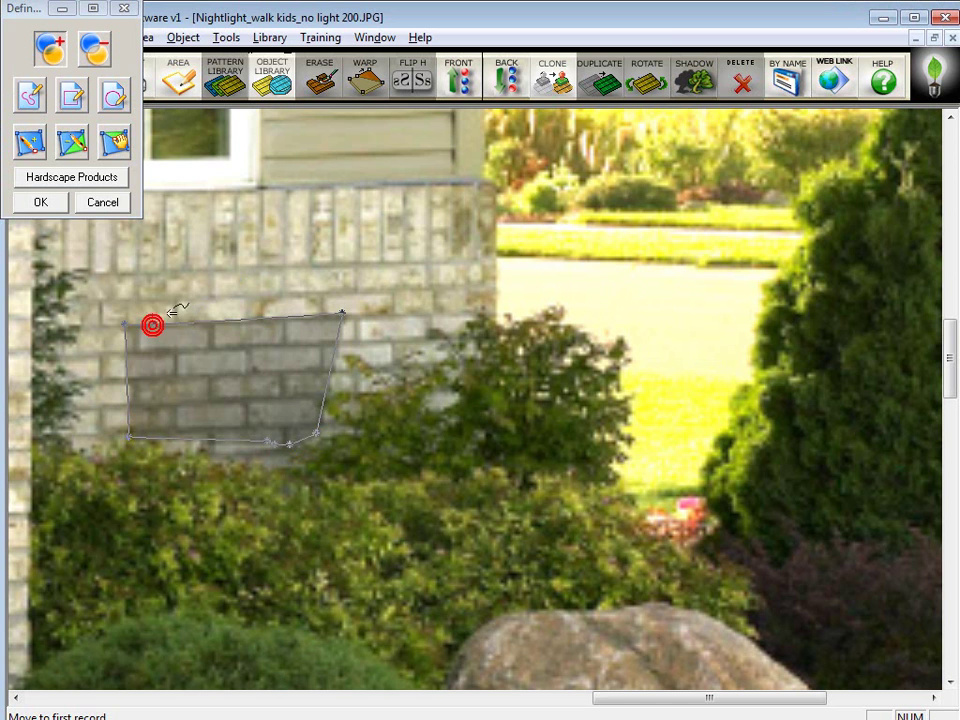
left_click(41, 203)
Move the brick area over the shrub as an object and align it with the wall courses.
left_click_drag(215, 390, 385, 395)
left_click(460, 418)
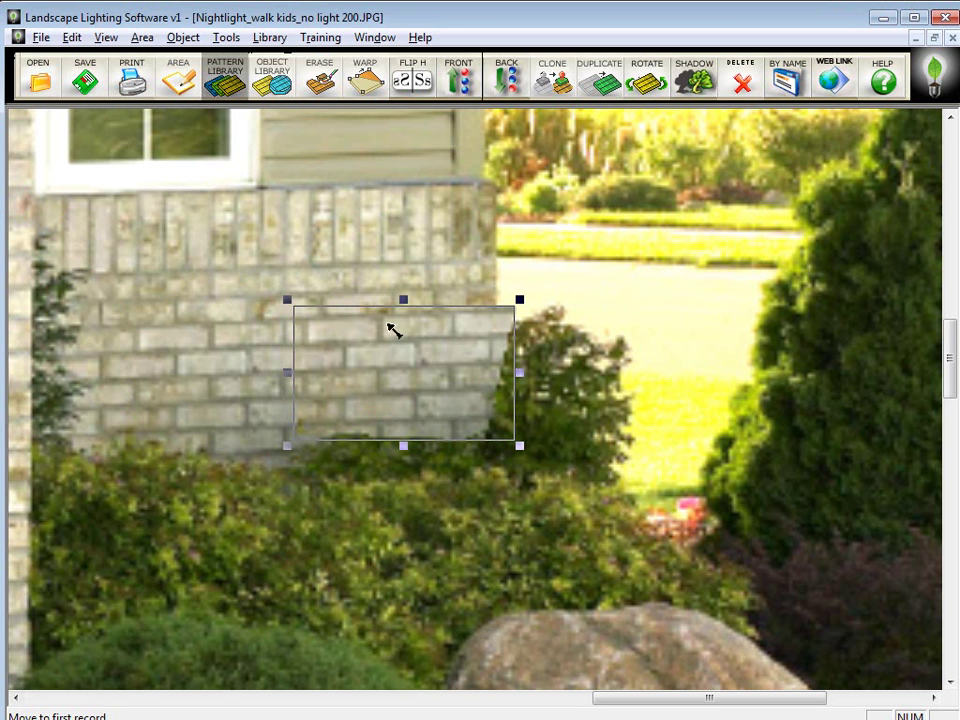
left_click_drag(372, 352, 360, 389)
key("Up")
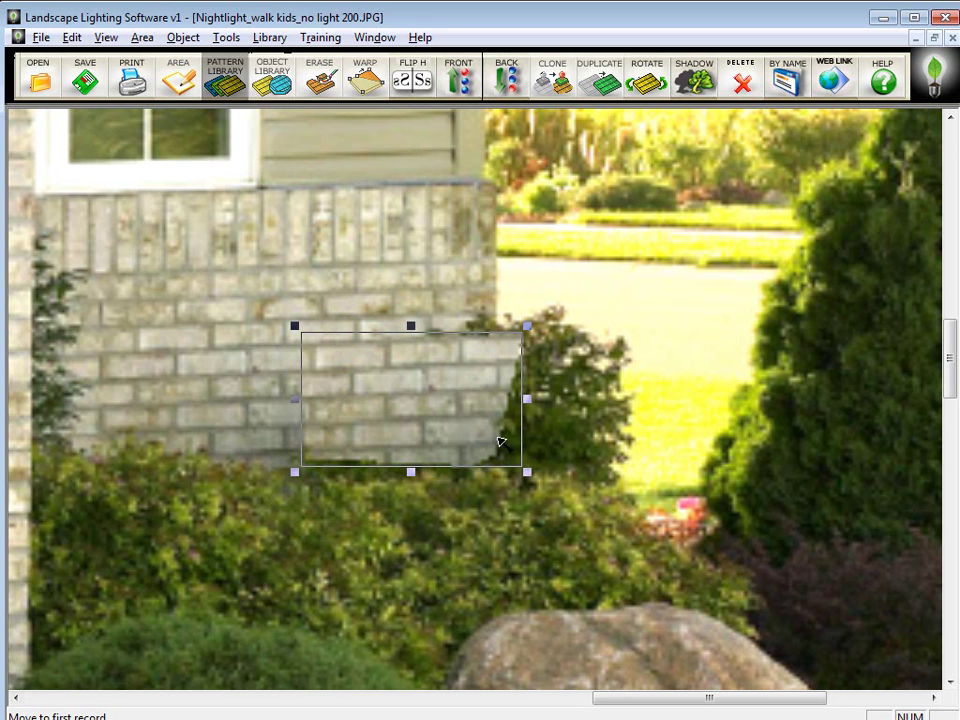
Erase the brick patch's right side where it overlaps the shrub, ending it at the wall corner.
left_click(322, 76)
mouse_move(536, 332)
left_mouse_down()
mouse_move(527, 336)
mouse_move(519, 454)
mouse_move(488, 483)
mouse_move(461, 493)
mouse_move(311, 489)
left_mouse_up()
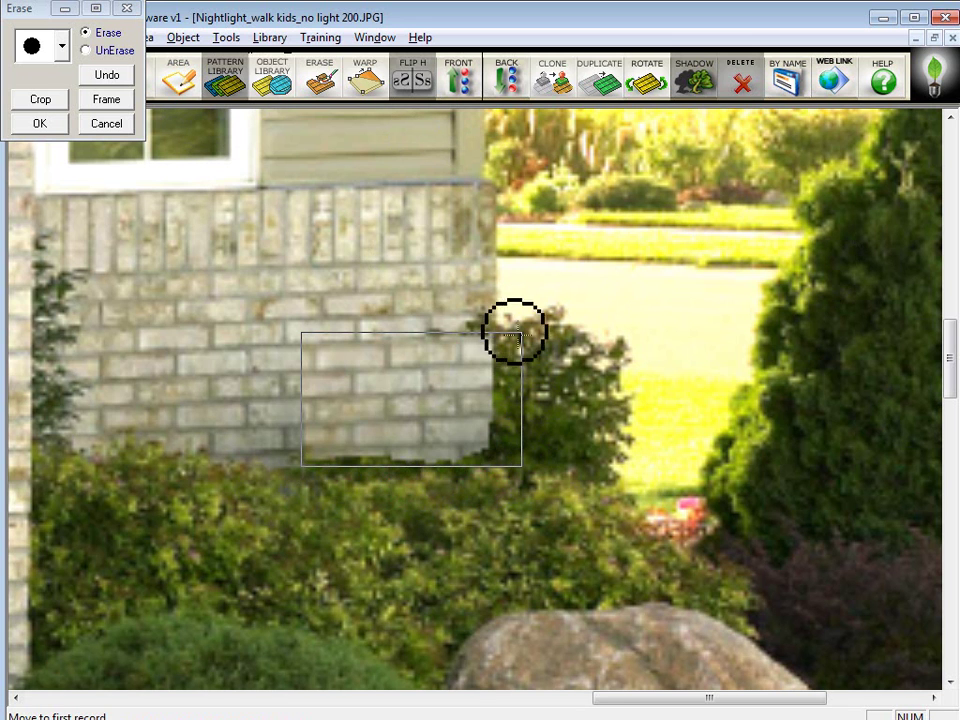
left_click(40, 122)
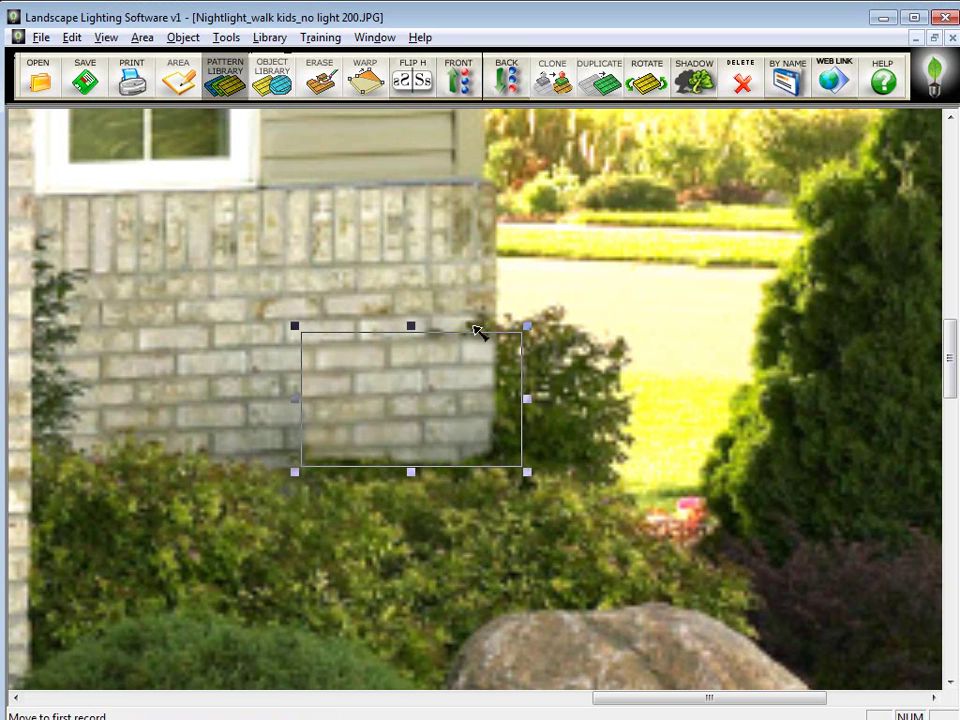
Deselect the brick wall and start the Clone tool with the small square brush.
left_click(531, 268)
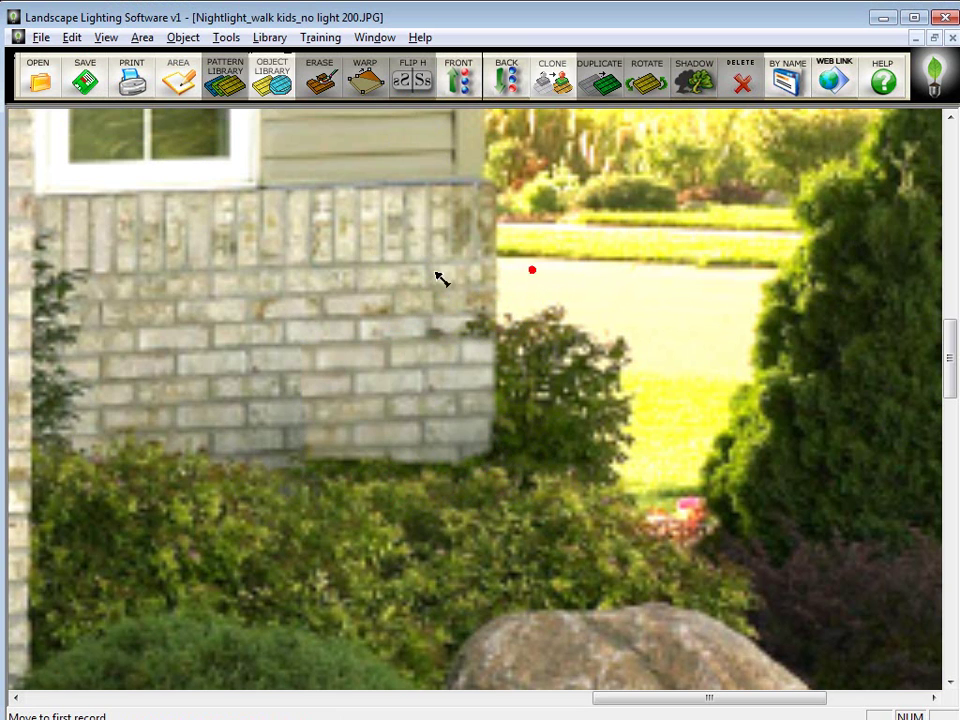
left_click(560, 85)
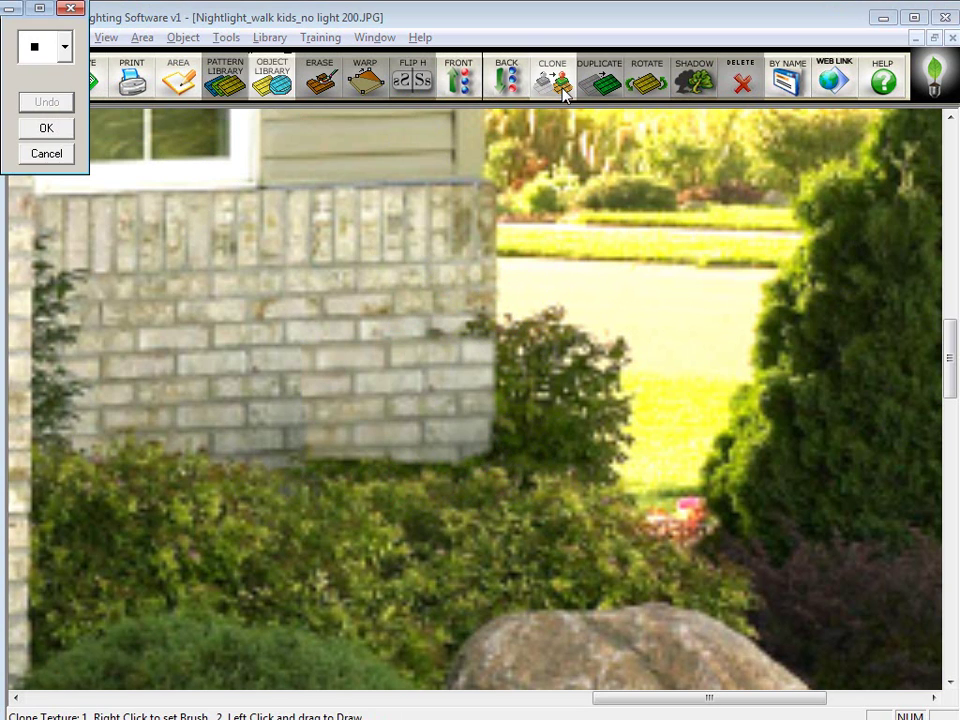
left_click(64, 47)
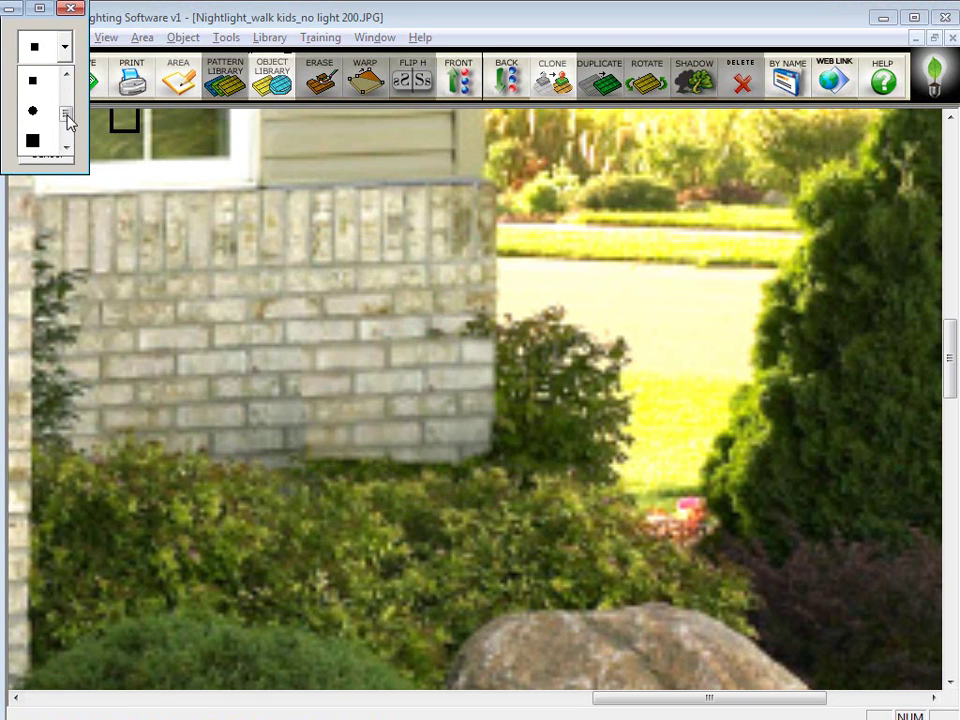
mouse_move(69, 113)
left_mouse_down()
mouse_move(68, 86)
mouse_move(70, 155)
left_mouse_up()
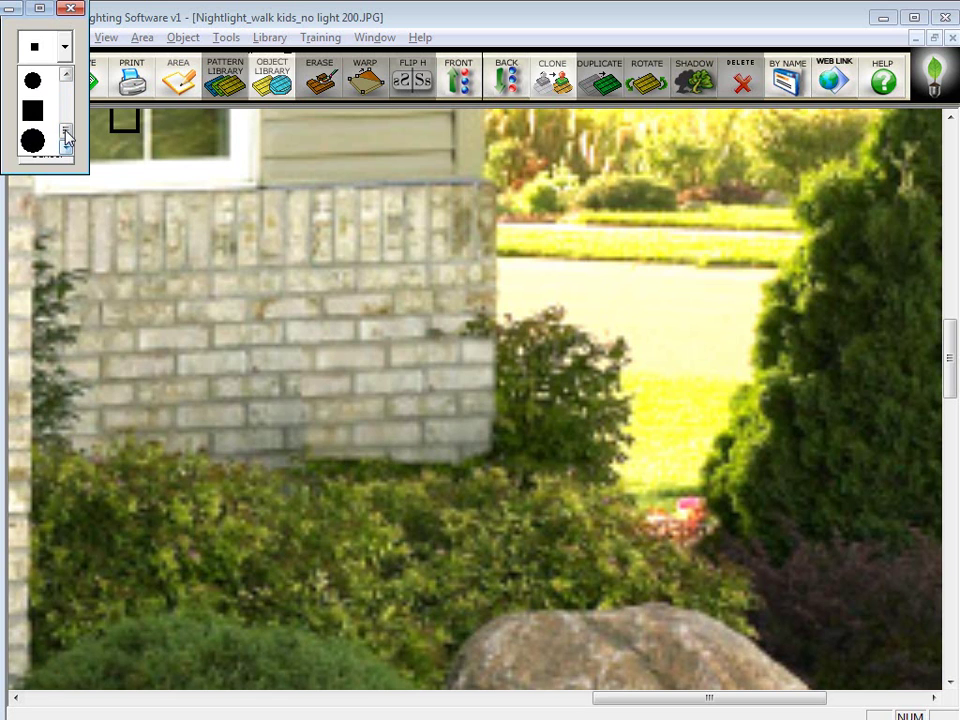
left_click_drag(66, 138, 67, 111)
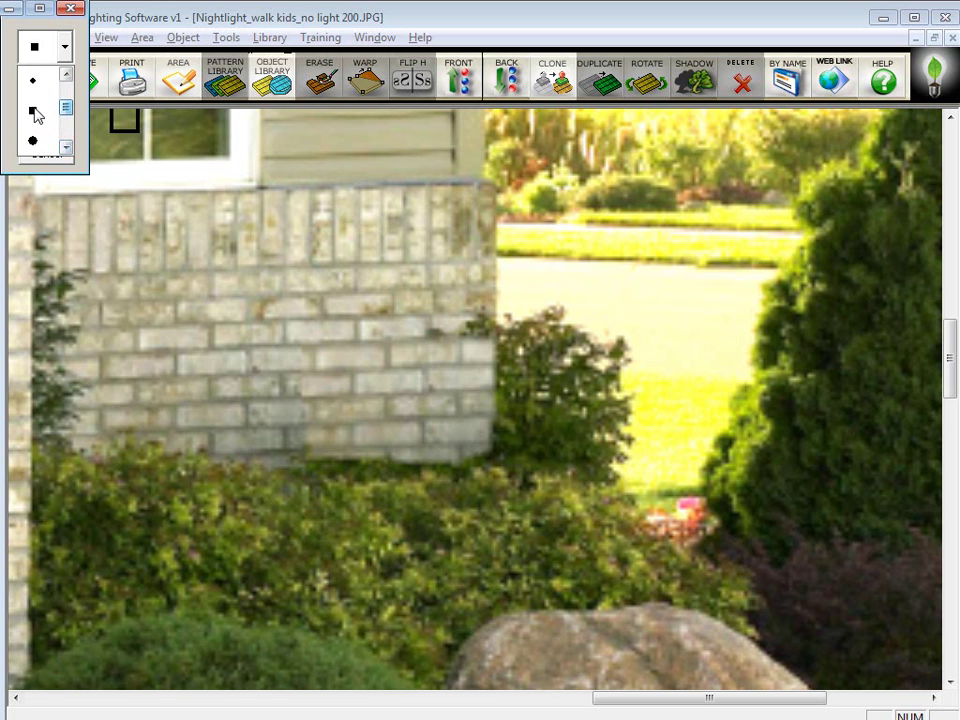
left_click(34, 110)
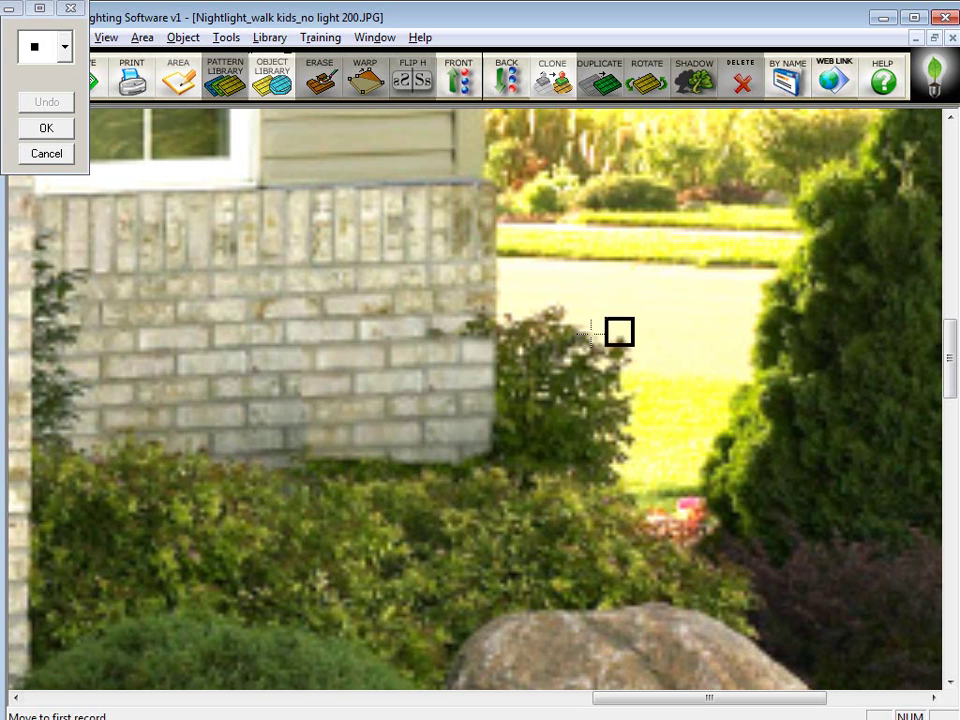
left_click(852, 320)
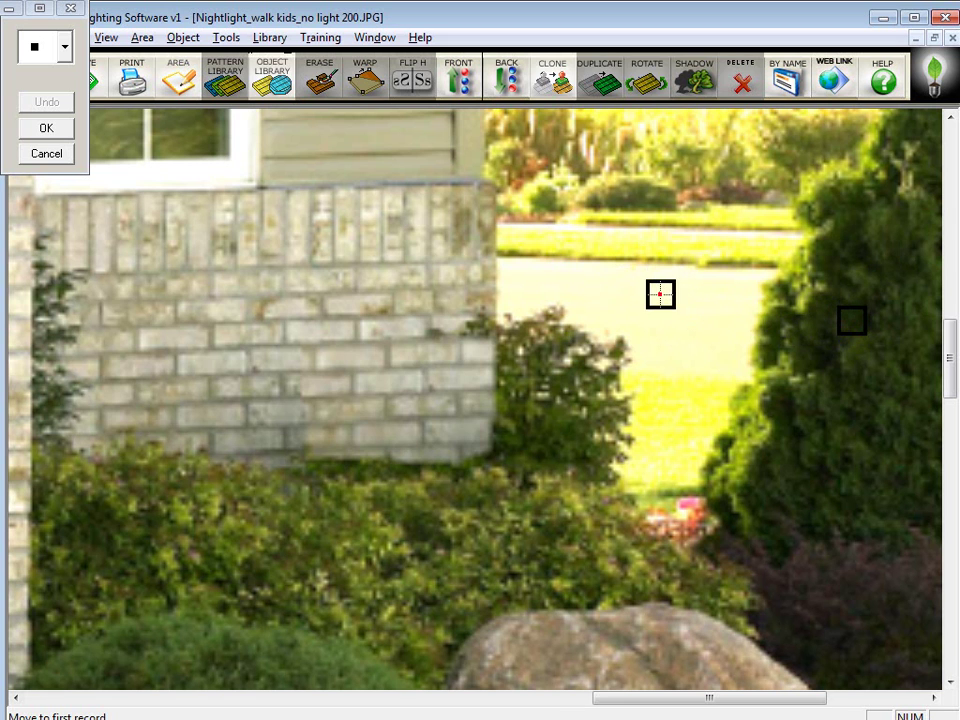
mouse_move(660, 294)
left_mouse_down()
mouse_move(642, 362)
mouse_move(634, 298)
mouse_move(672, 257)
mouse_move(661, 249)
mouse_move(590, 275)
mouse_move(604, 253)
mouse_move(586, 305)
mouse_move(590, 366)
mouse_move(608, 396)
mouse_move(589, 324)
mouse_move(611, 305)
mouse_move(600, 362)
mouse_move(596, 317)
mouse_move(656, 211)
mouse_move(604, 286)
mouse_move(653, 185)
mouse_move(690, 185)
mouse_move(653, 211)
mouse_move(626, 249)
mouse_move(669, 251)
left_mouse_up()
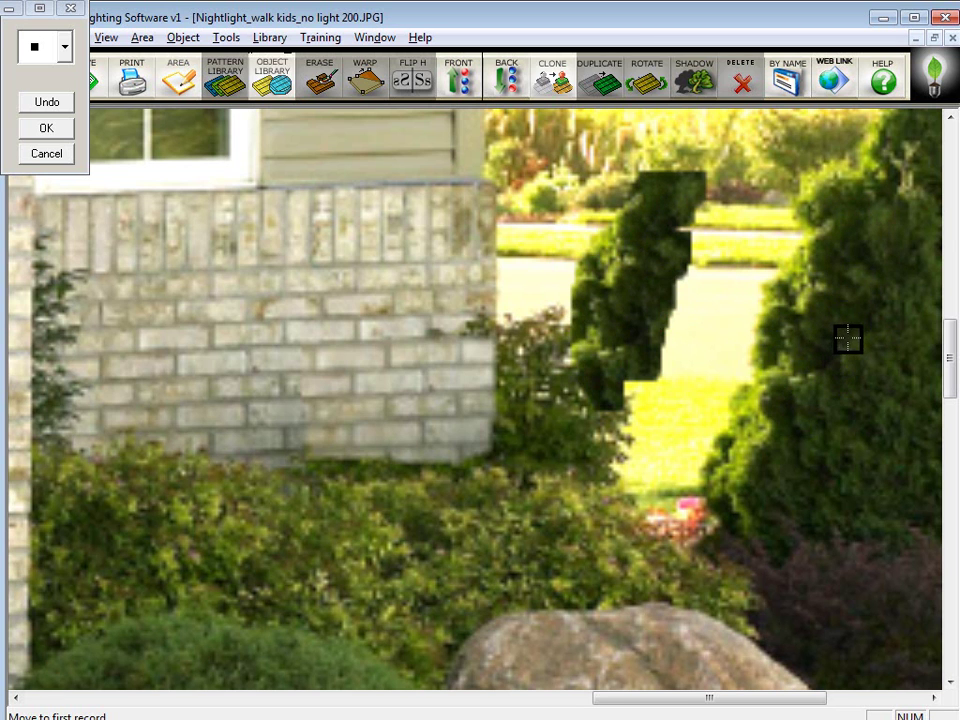
mouse_move(730, 250)
left_mouse_down()
mouse_move(709, 221)
mouse_move(630, 317)
mouse_move(634, 297)
left_mouse_up()
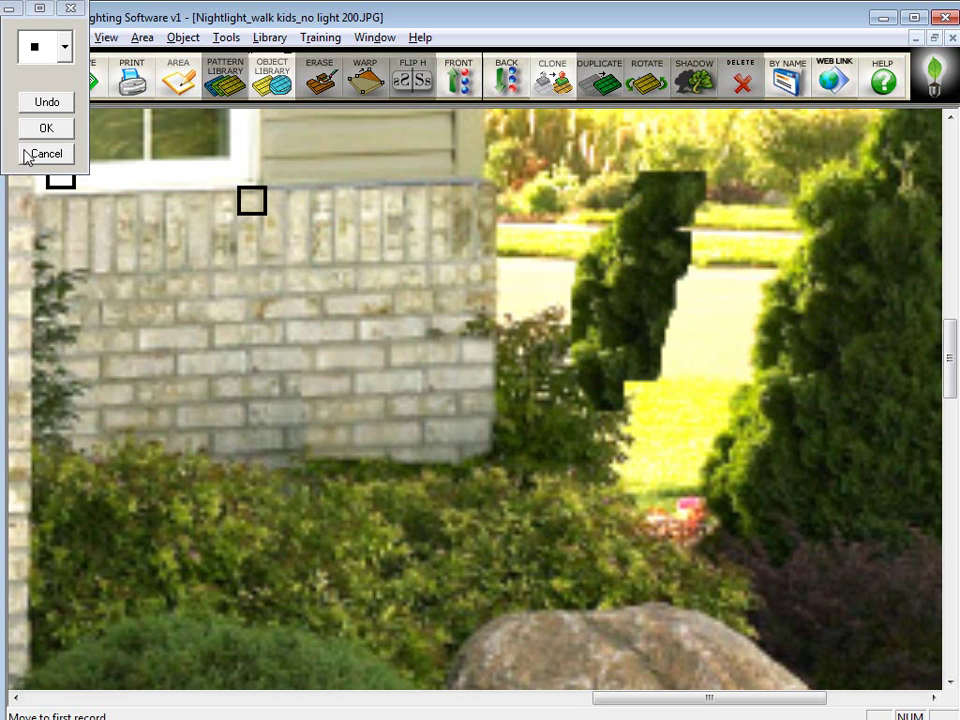
left_click(47, 102)
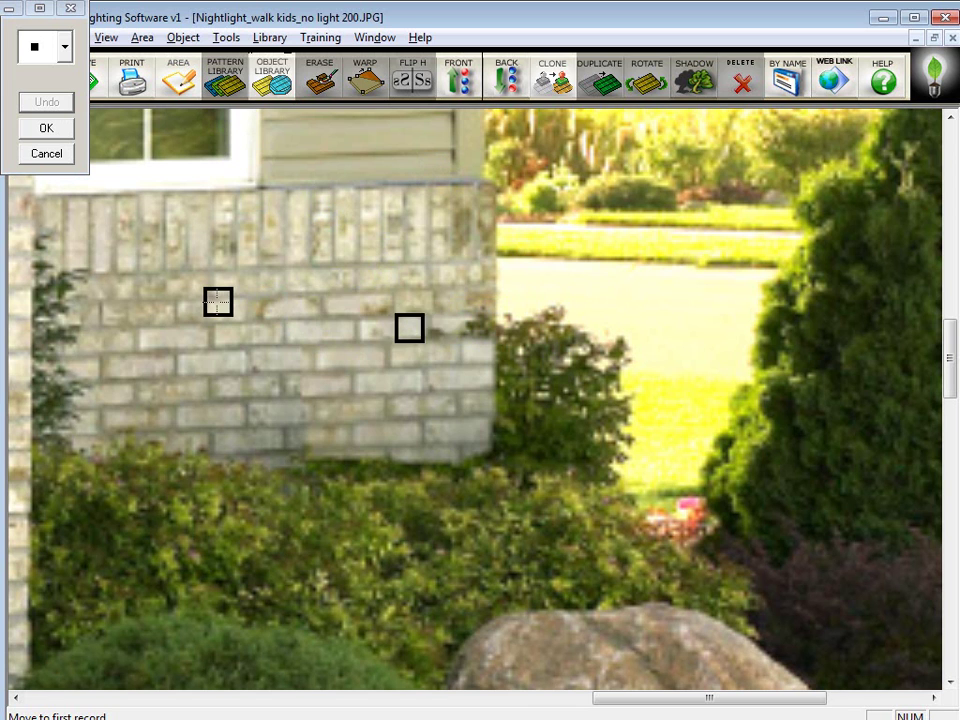
Clone brick texture from nearby spots over the wall marks along the middle courses and apply.
left_click(220, 304)
left_click(413, 323)
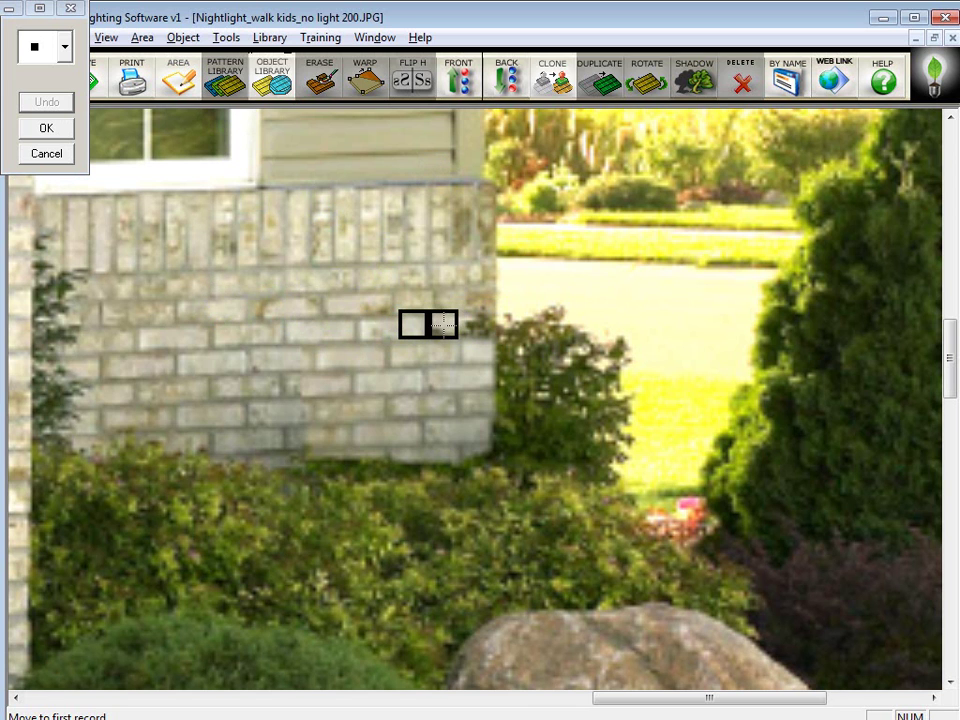
left_click(443, 324)
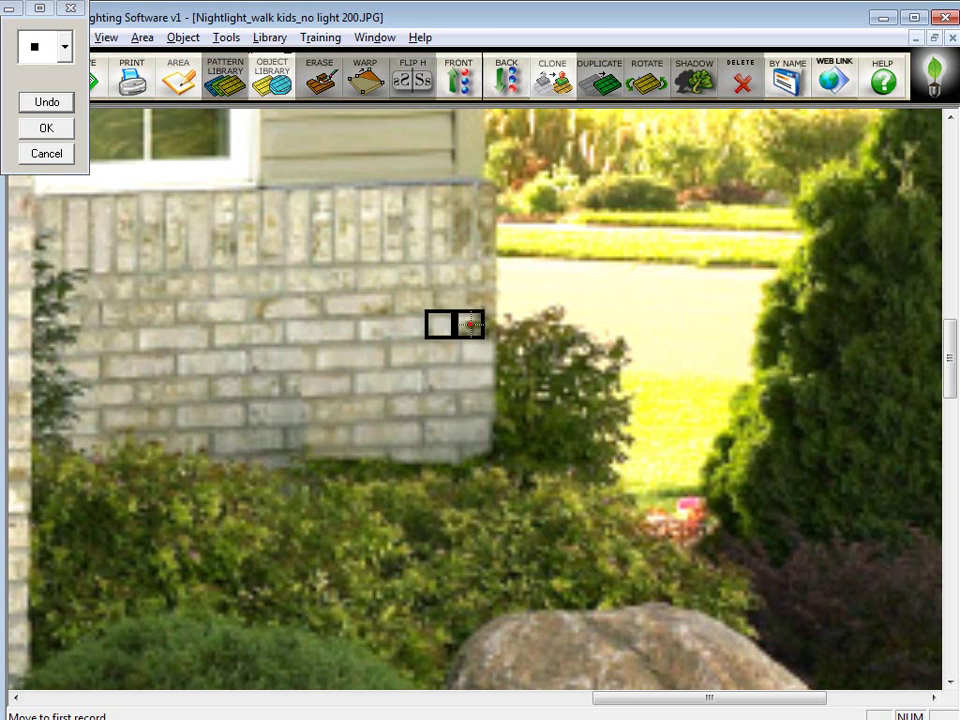
left_click(484, 324)
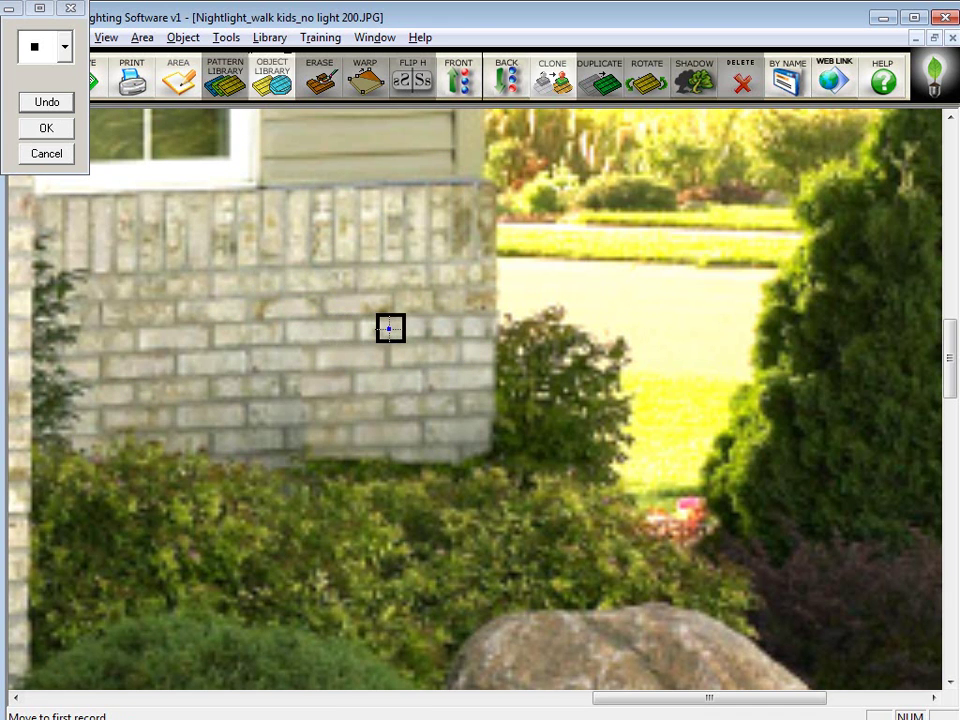
left_click(388, 328)
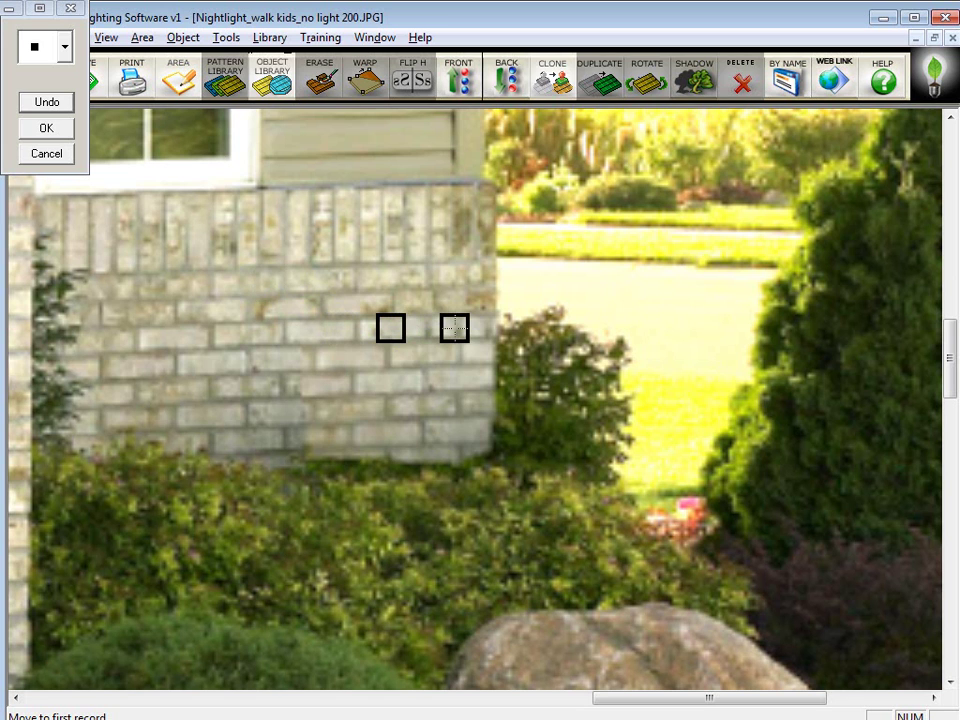
left_click(454, 328)
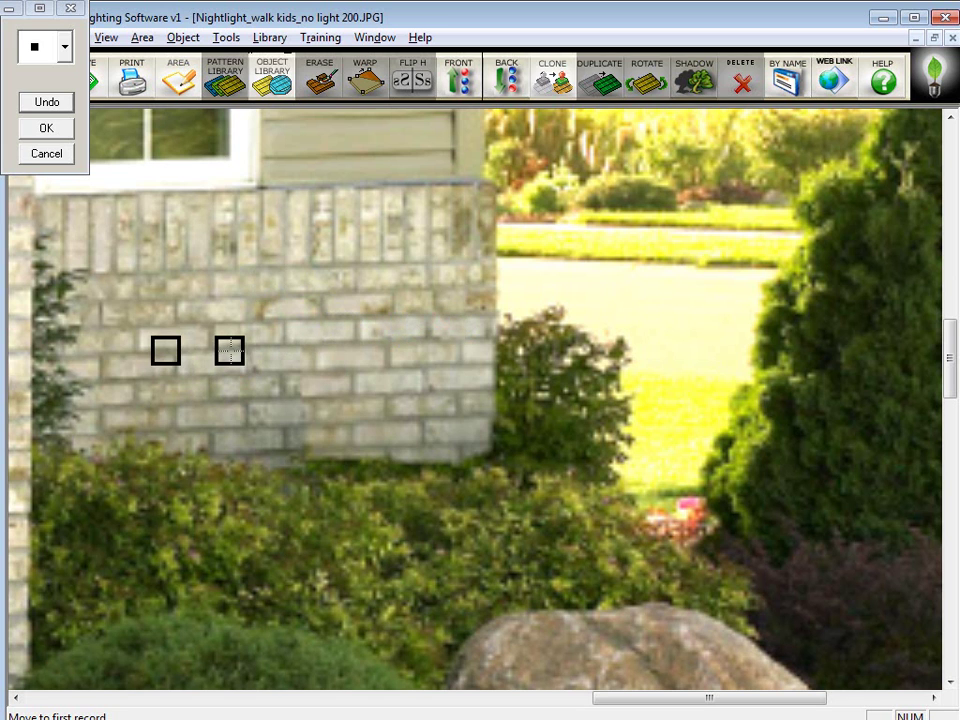
left_click(60, 129)
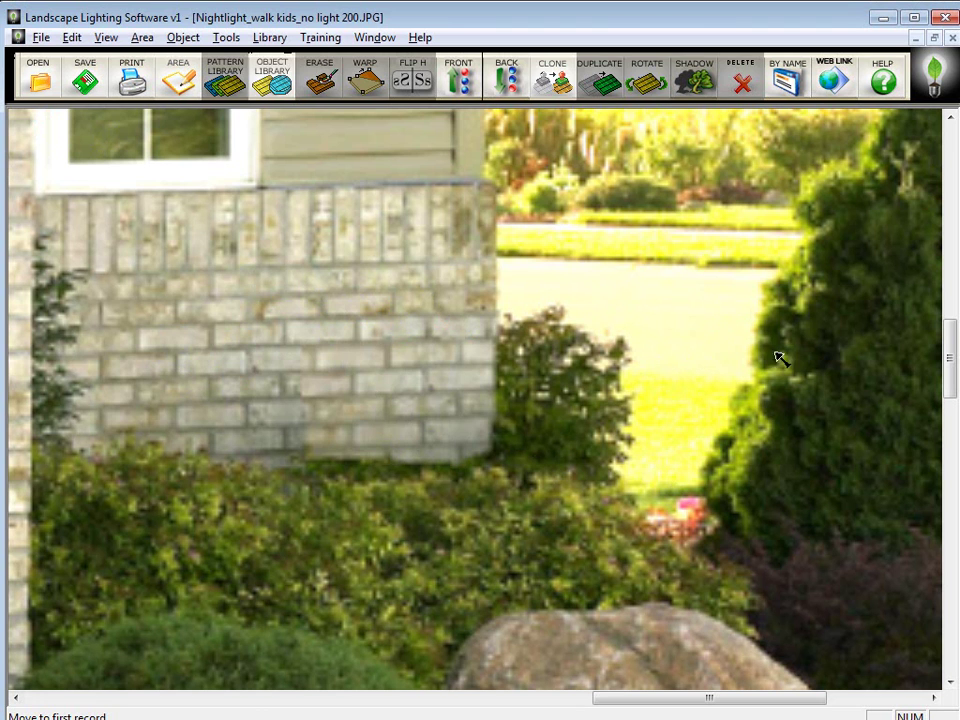
Clone lawn from the right over the bottom of the shrub along the lawn edge.
left_click(553, 78)
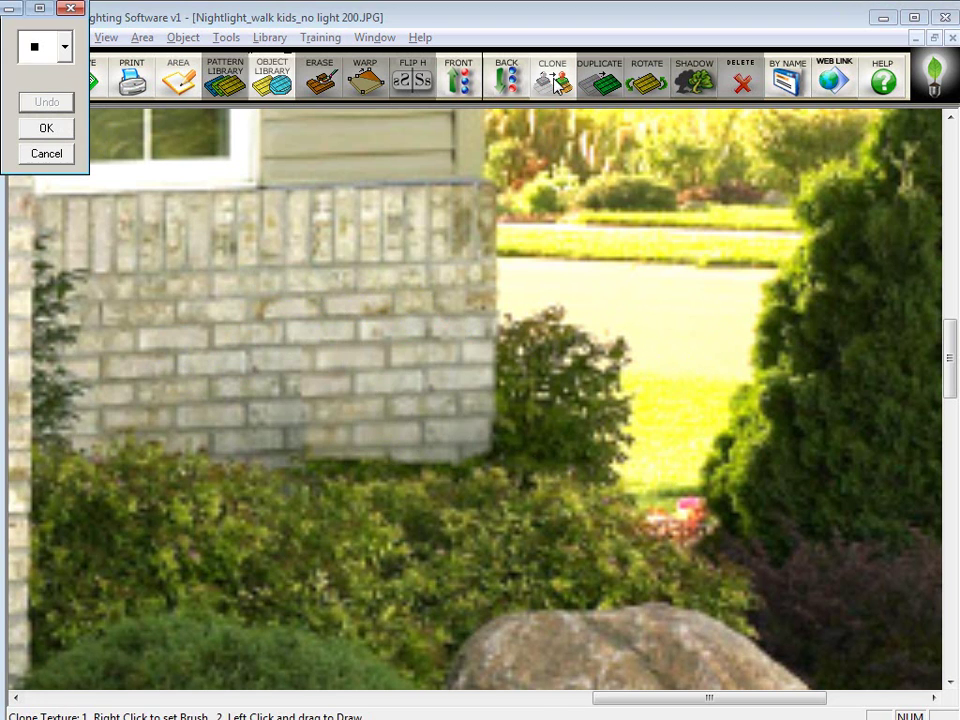
left_click(675, 410)
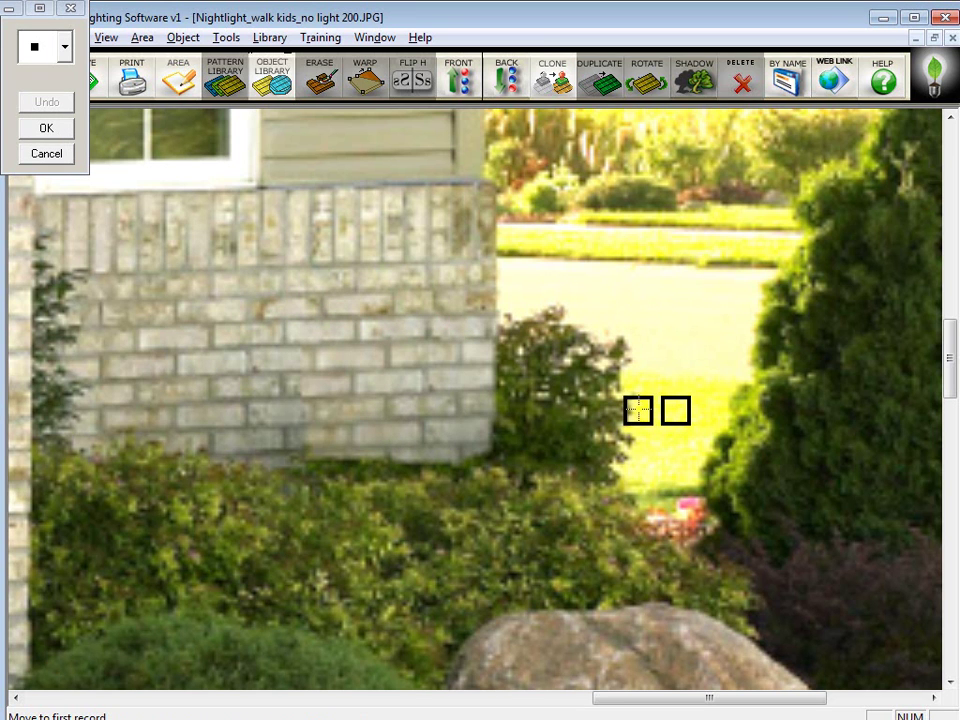
left_click_drag(642, 410, 508, 405)
mouse_move(641, 426)
left_mouse_down()
mouse_move(507, 432)
mouse_move(630, 443)
mouse_move(630, 452)
mouse_move(507, 452)
mouse_move(612, 466)
mouse_move(567, 462)
left_mouse_up()
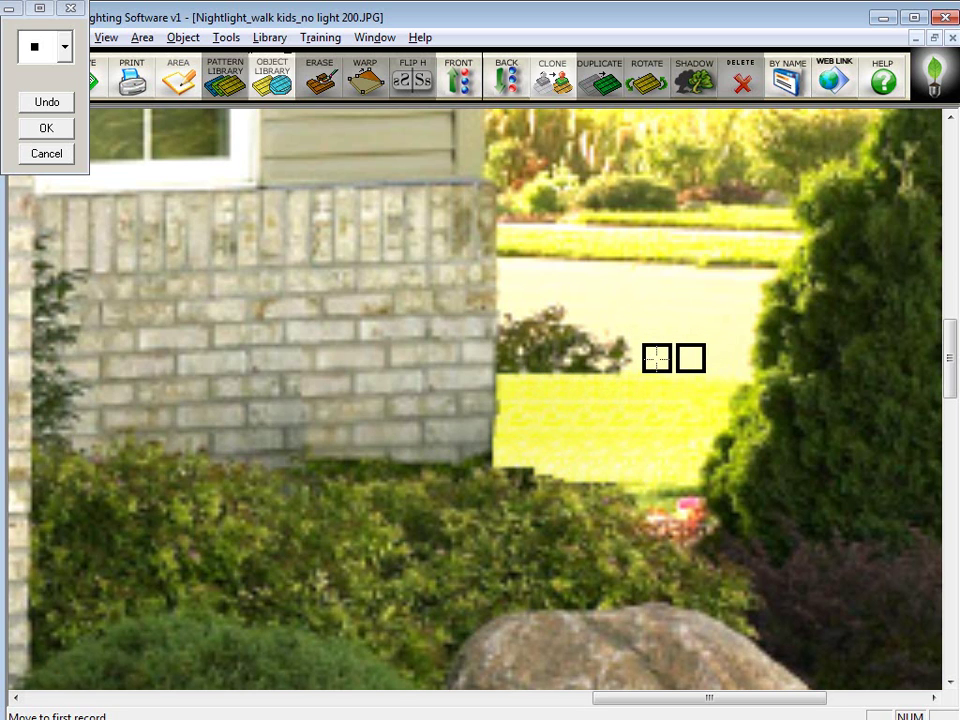
Paint cloned road and lawn leftward over the shrub's top and the debris at the road edge.
left_click_drag(656, 358, 514, 358)
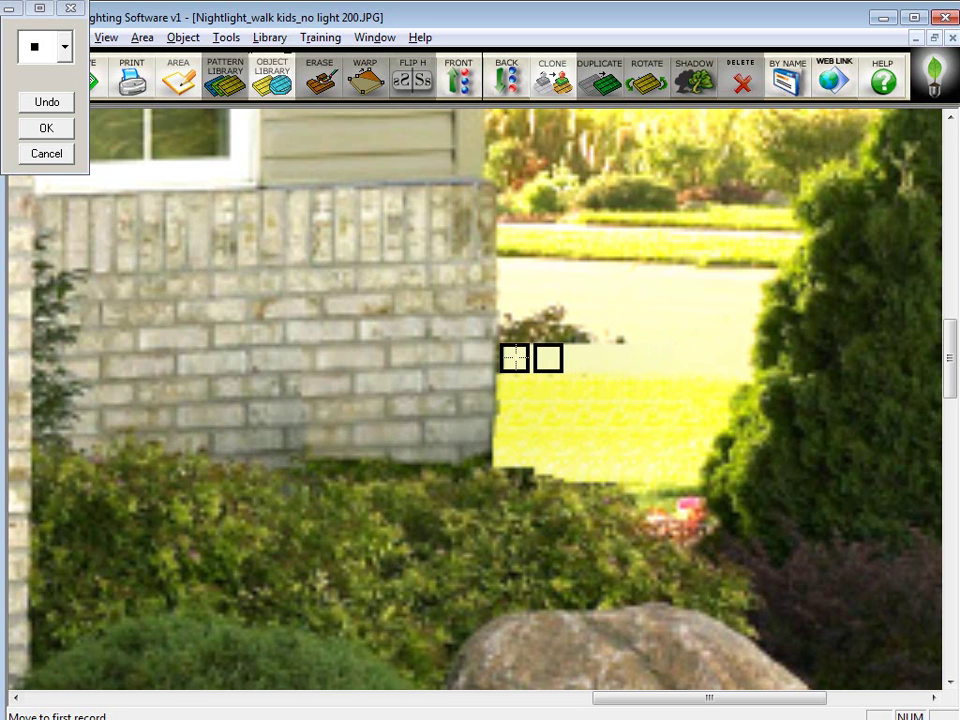
left_click_drag(650, 338, 510, 334)
left_click_drag(574, 319, 514, 320)
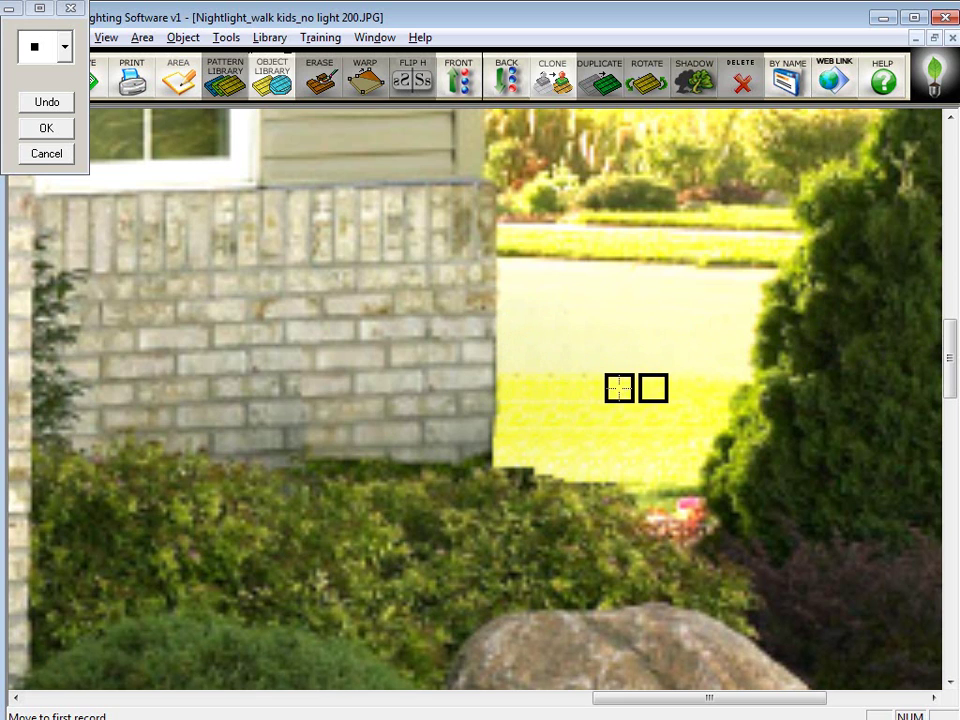
Zoom out to the full house-entrance photo and commit the shrub clone edits.
scroll(628, 389, "down", 2)
scroll(618, 391, "down", 2)
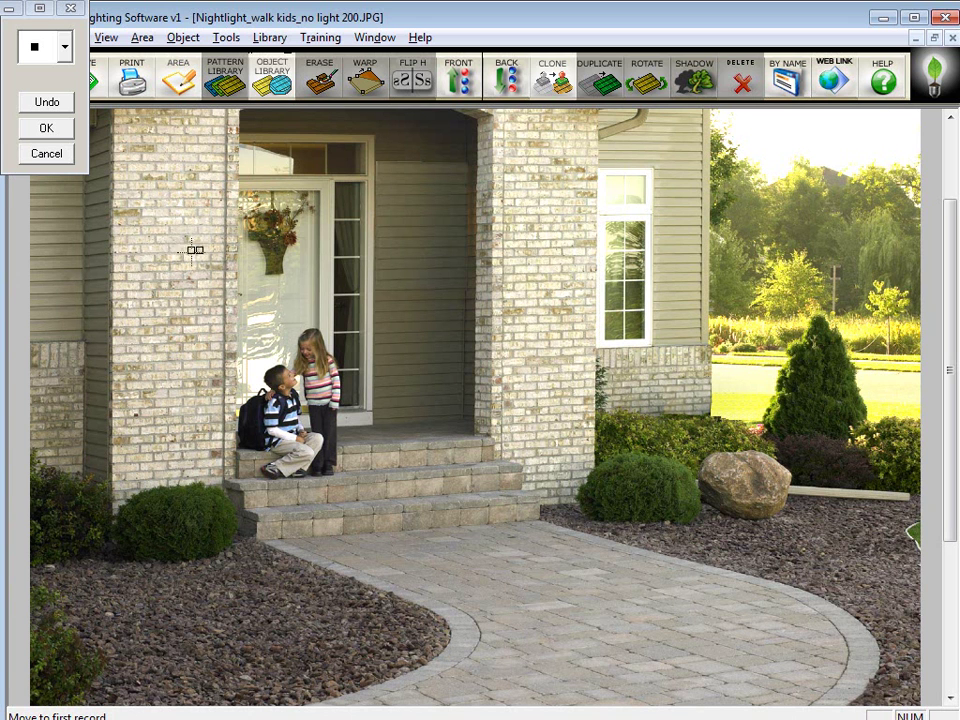
left_click(48, 129)
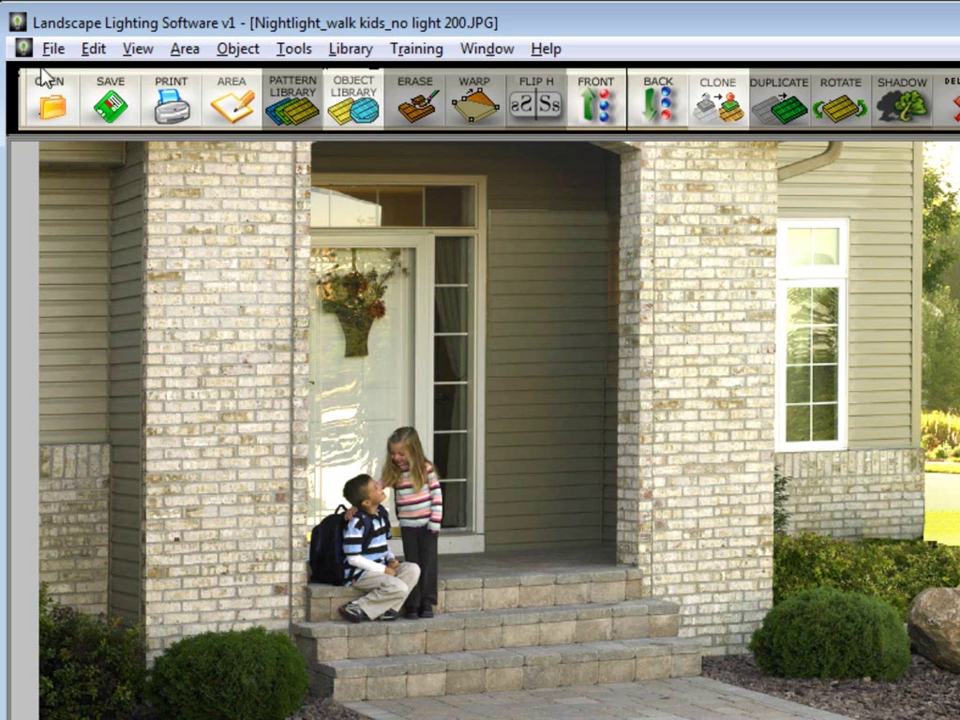
Save the photo under a new name in the Samples folder as JPEG JFIF (*.jpg).
left_click(38, 40)
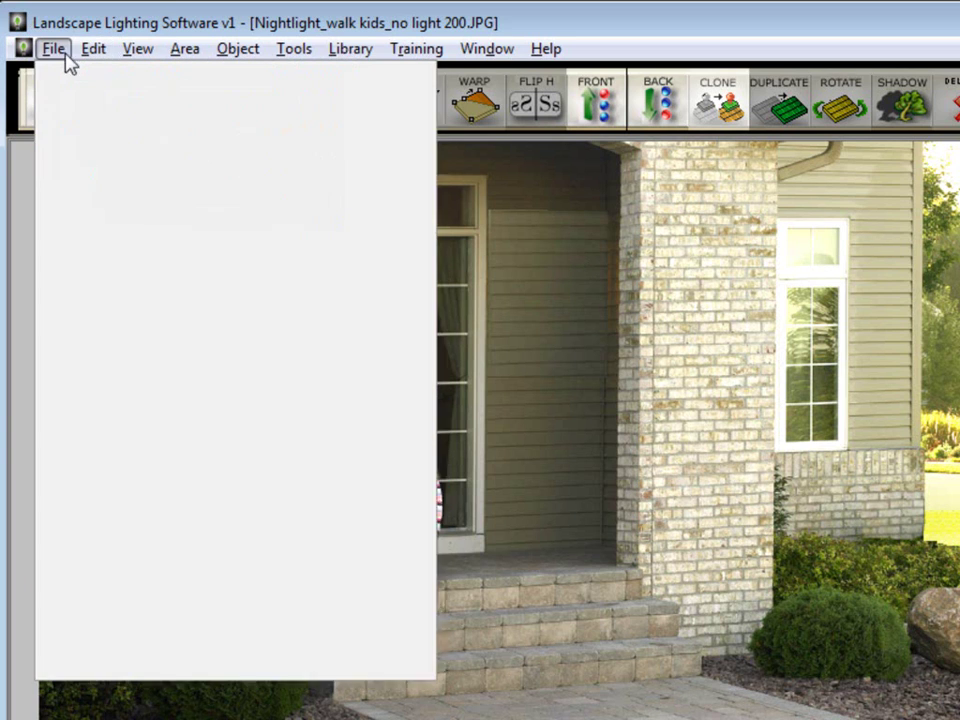
left_click(135, 184)
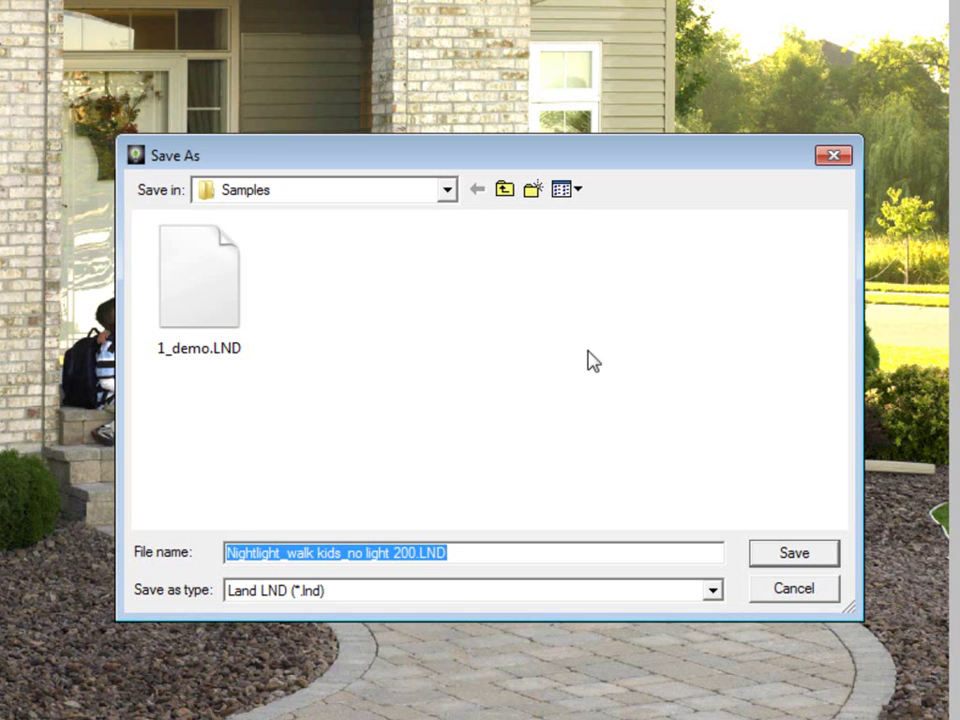
left_click(455, 598)
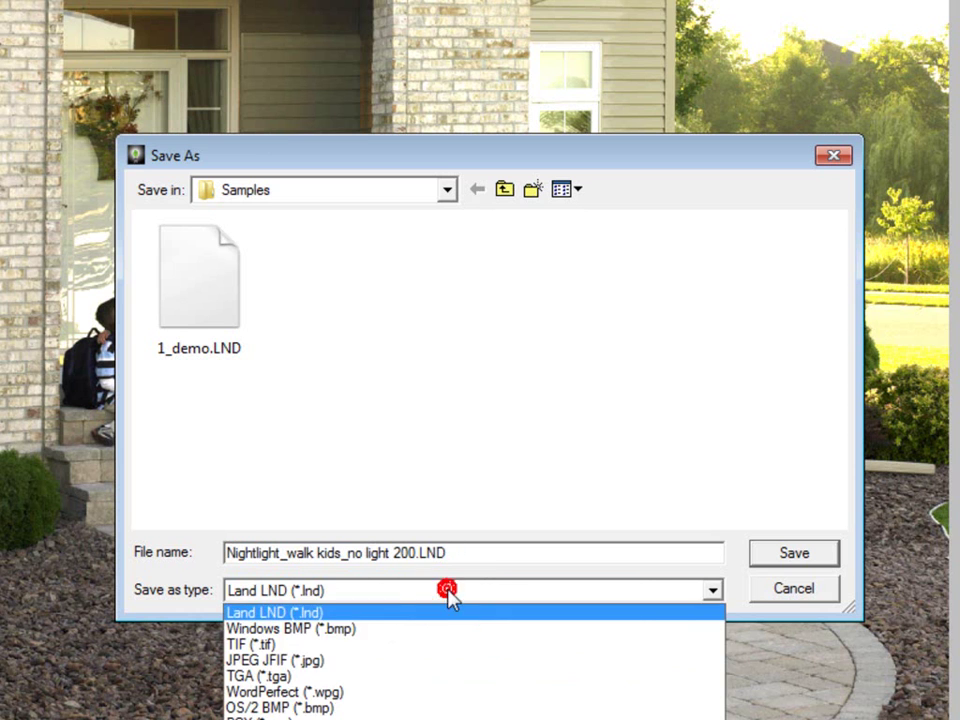
left_click(380, 658)
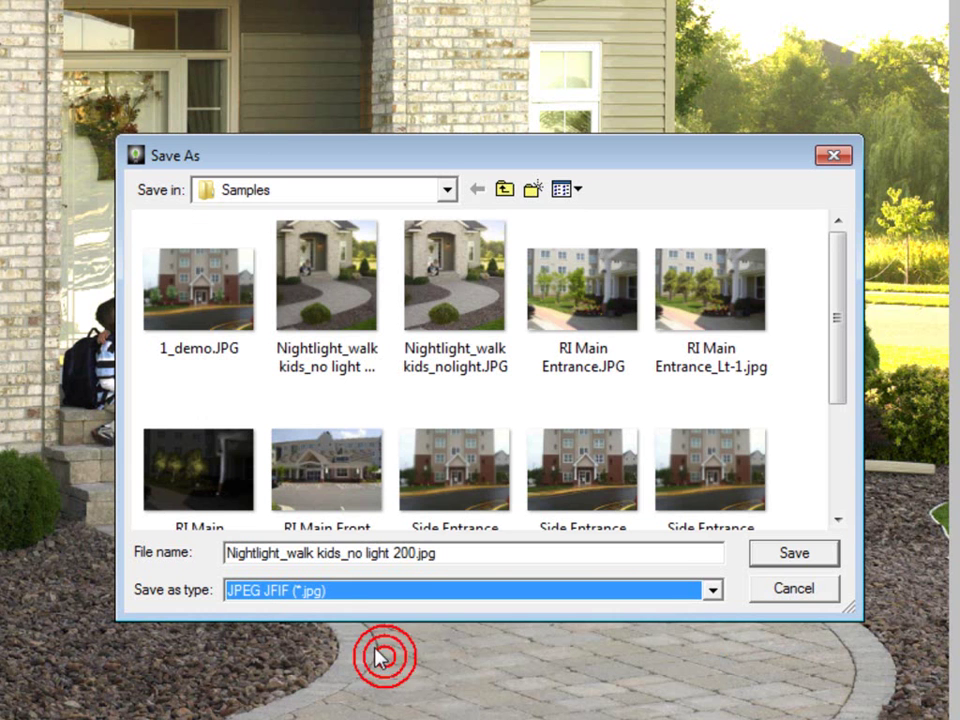
Start renaming the file to Nightlight_tutorial1.
left_click(461, 553)
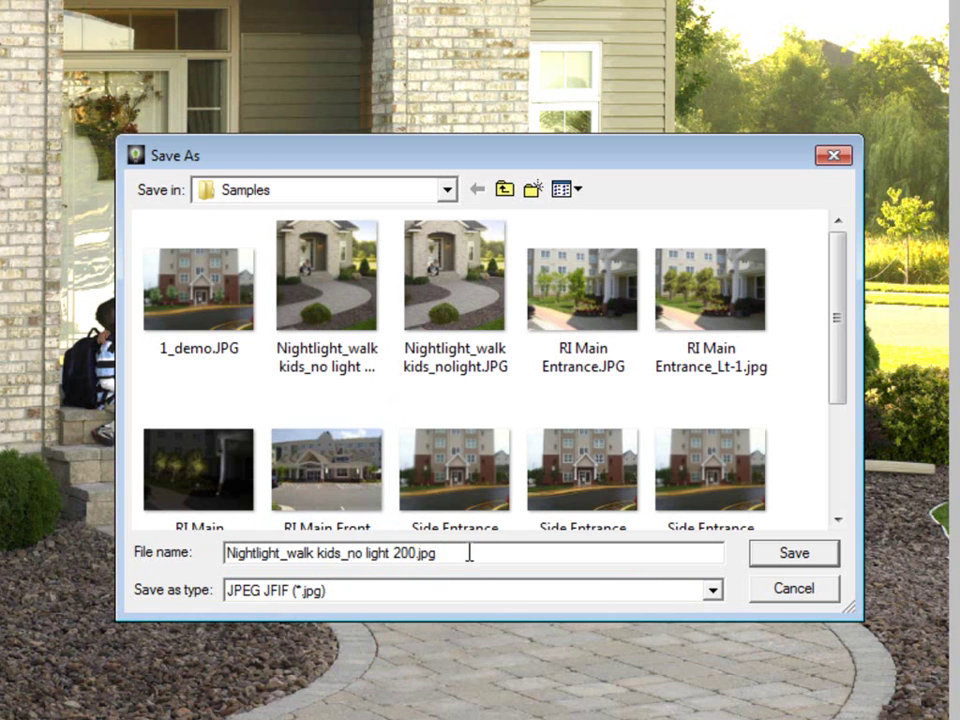
left_click_drag(463, 553, 289, 555)
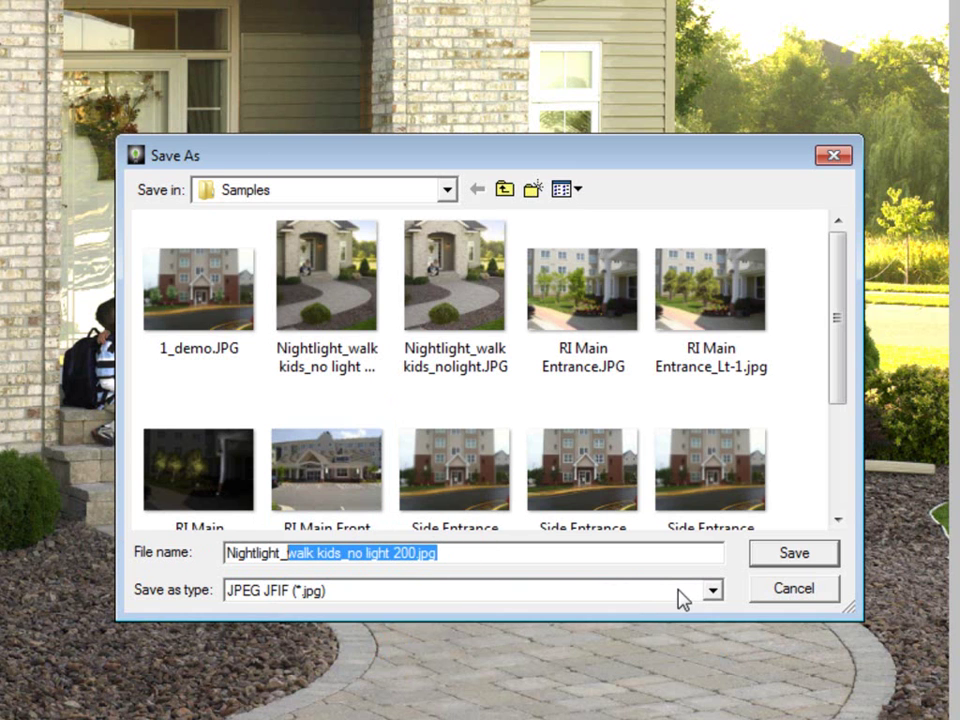
type("tui")
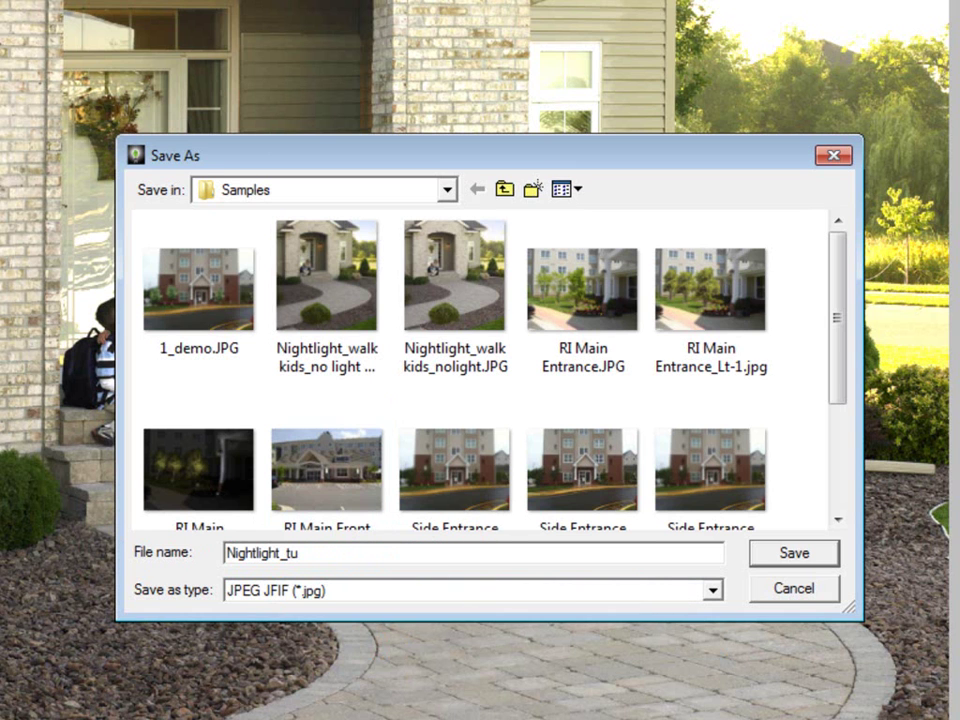